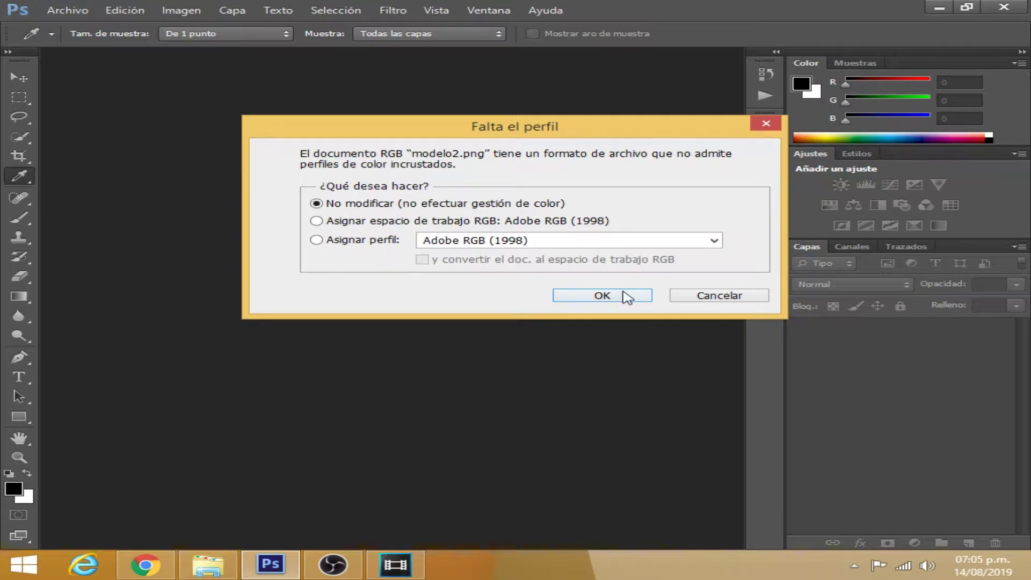
- Open modelo2.png without applying color management and duplicate the Fondo layer
left_click(627, 297)
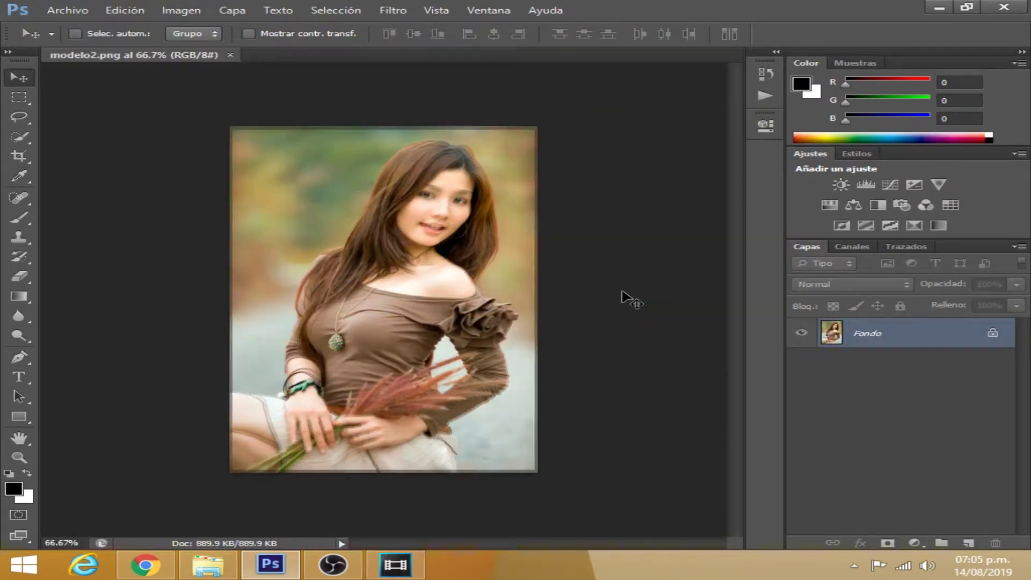
key("ctrl+plus")
left_click_drag(890, 333, 970, 543)
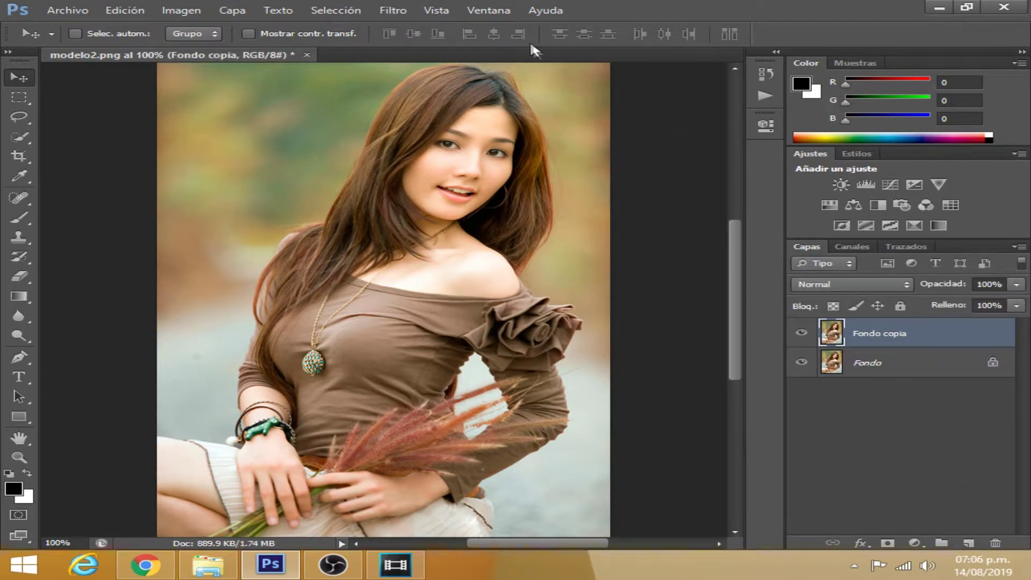
- Display the list of actions and load the accion2 action file from the acciones folder
left_click(496, 11)
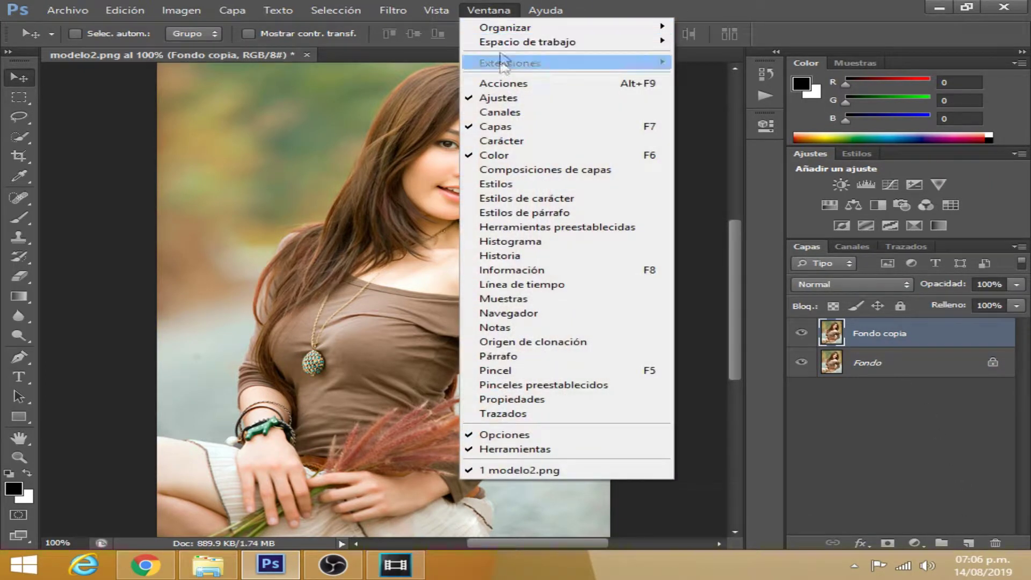
left_click(535, 85)
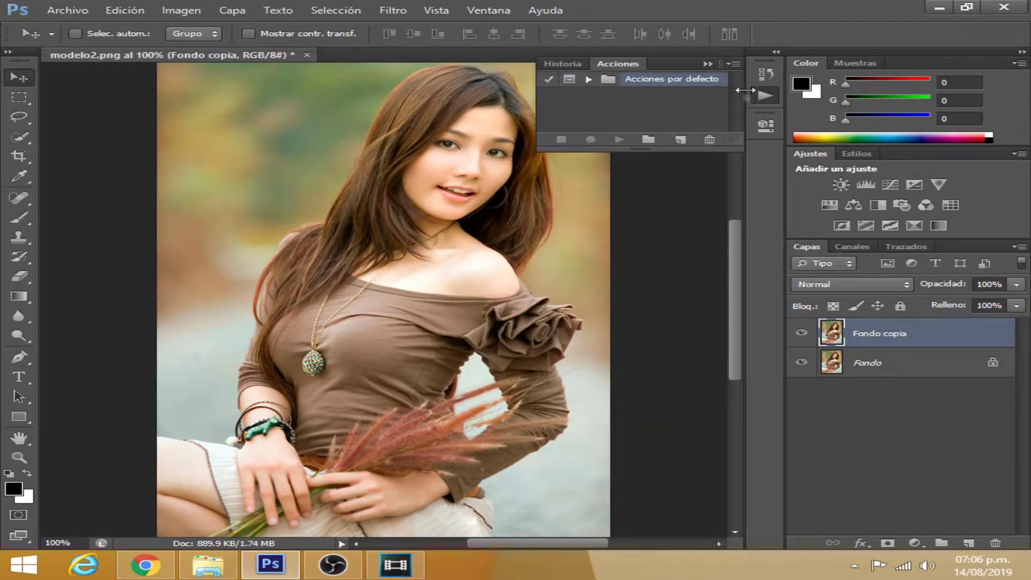
left_click(734, 63)
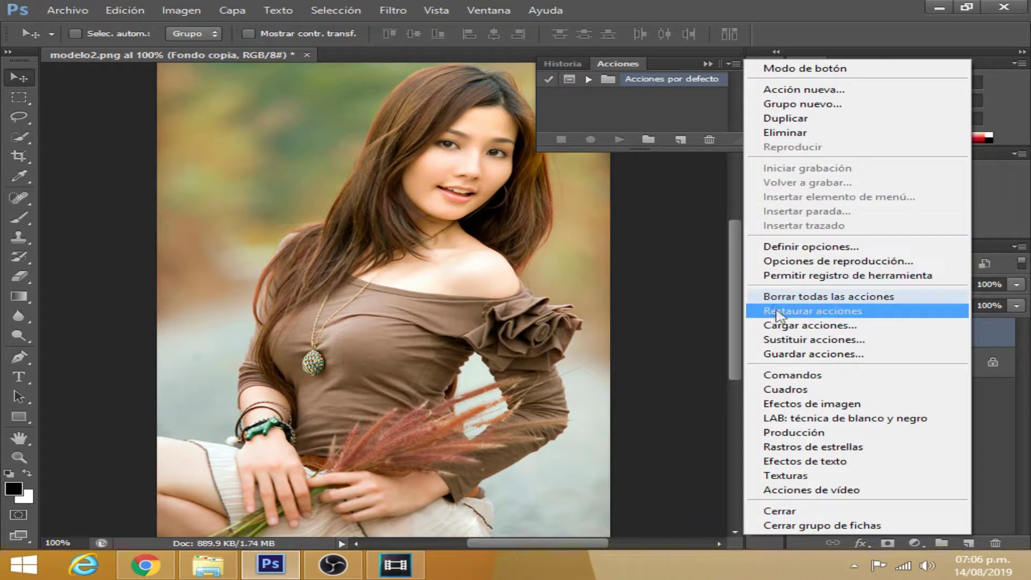
left_click(783, 326)
left_click(395, 167)
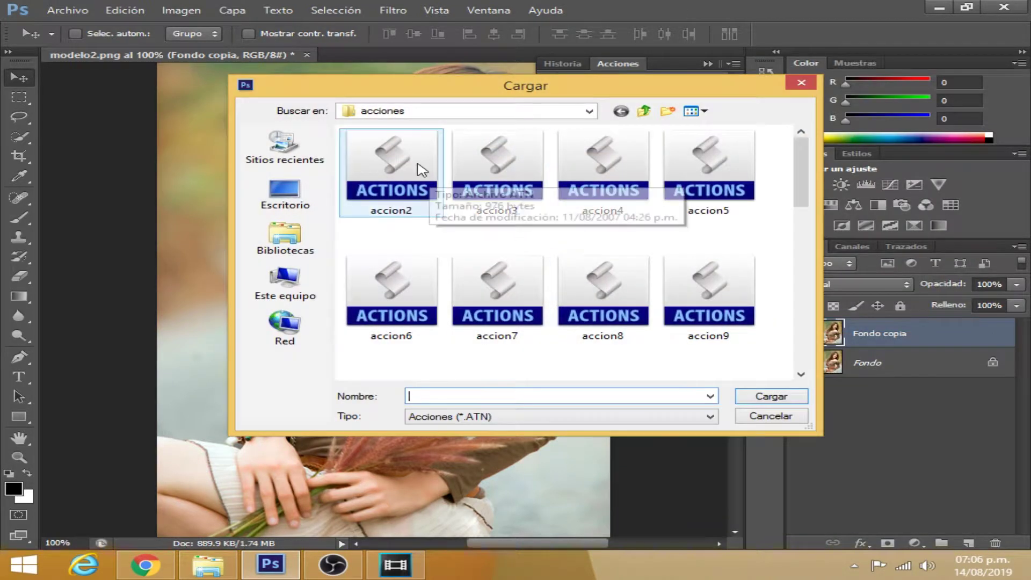
left_click(645, 112)
double_click(430, 170)
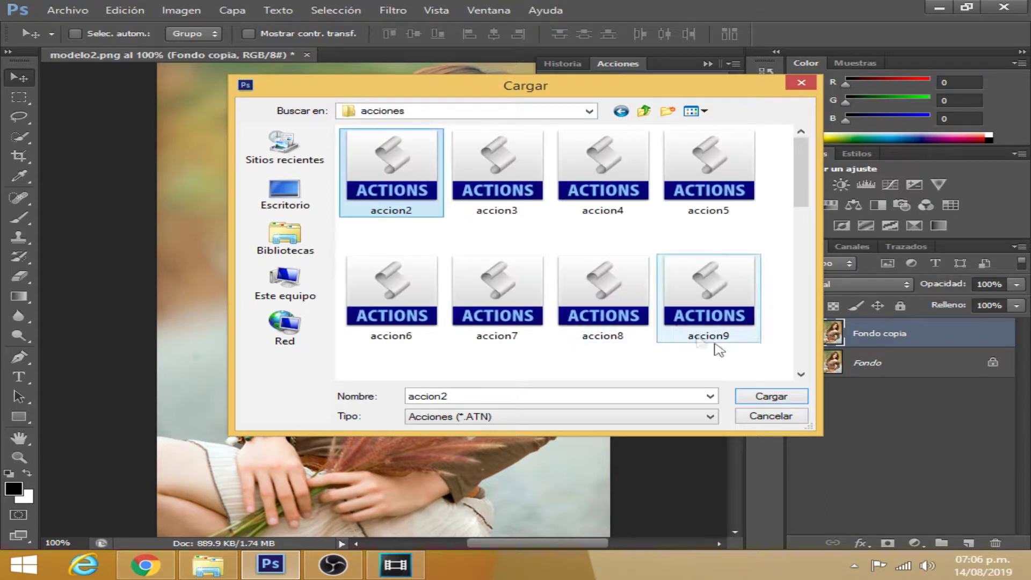
left_click(781, 397)
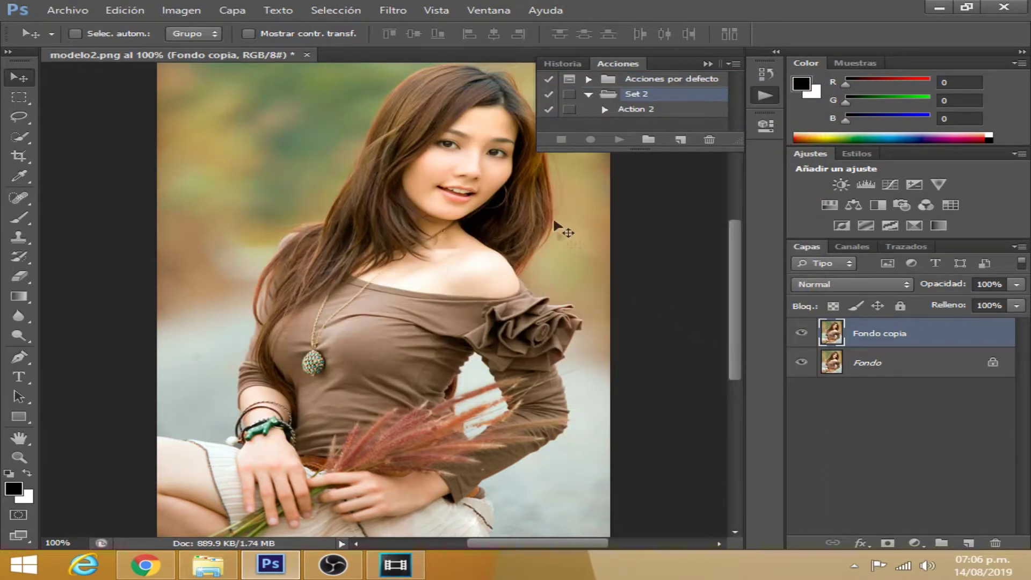
- Play Action 2 on the Fondo copia layer and delete the Set 2 action set
left_click(650, 112)
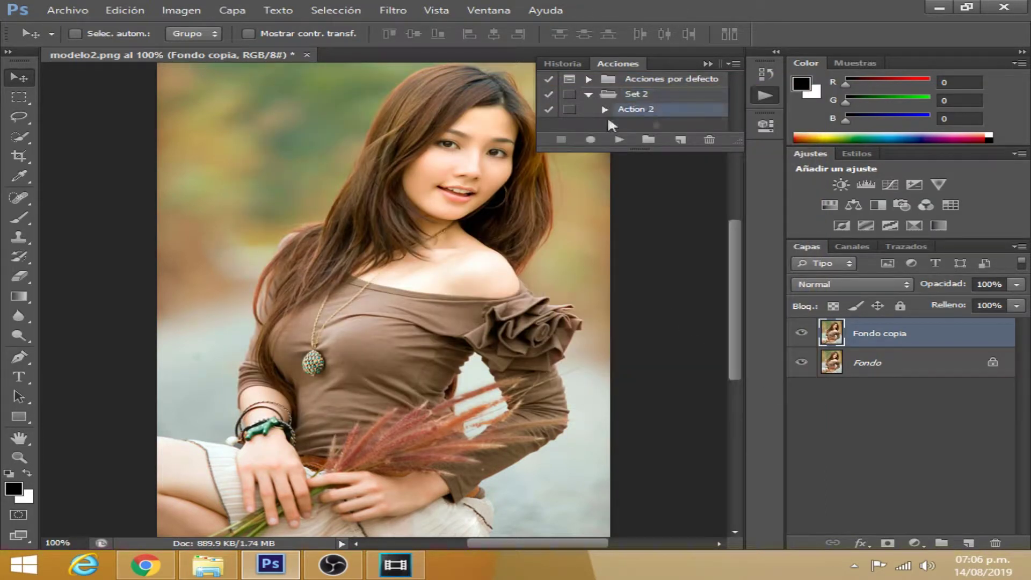
left_click(618, 141)
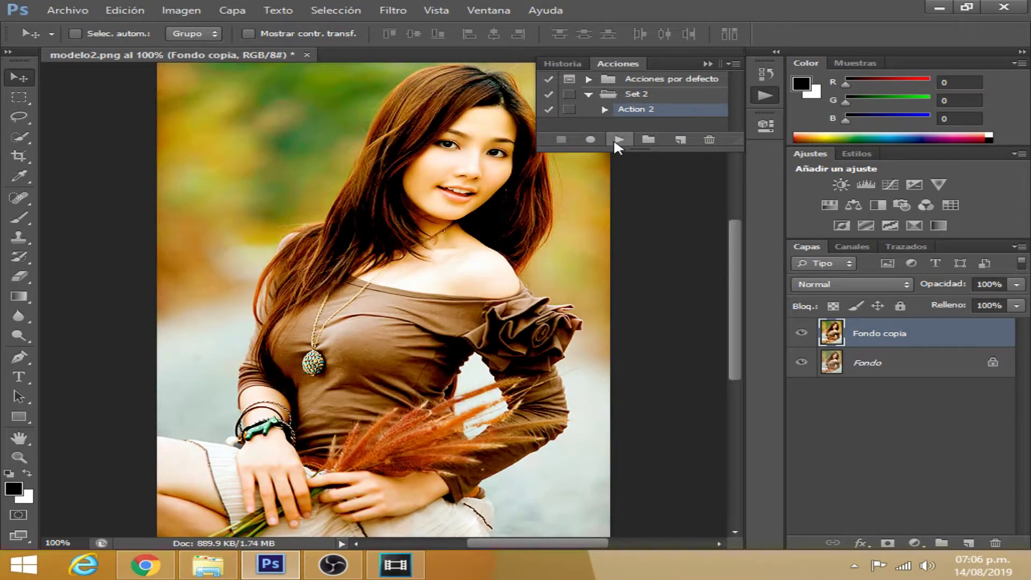
left_click(651, 95)
left_click(709, 141)
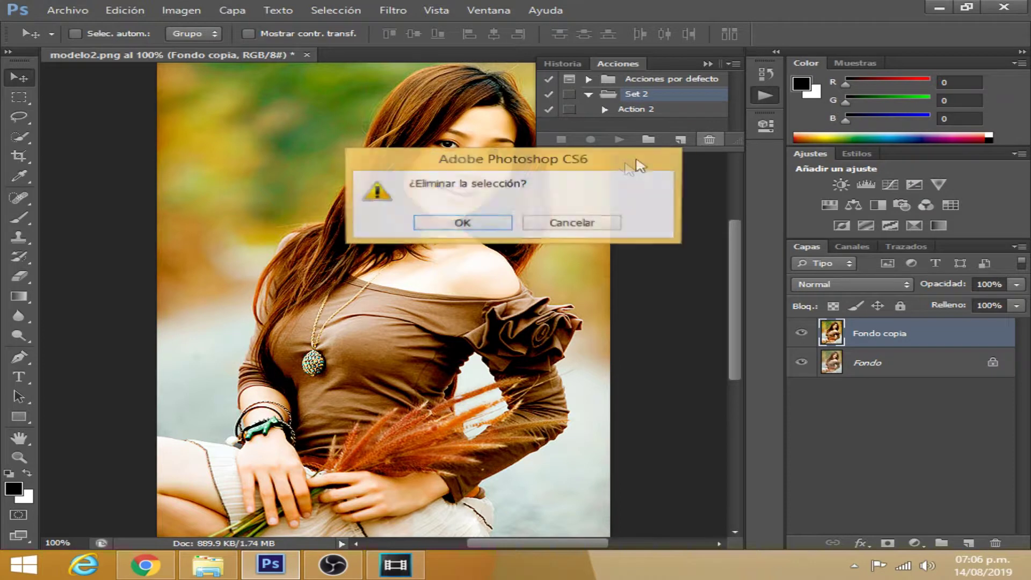
left_click(461, 223)
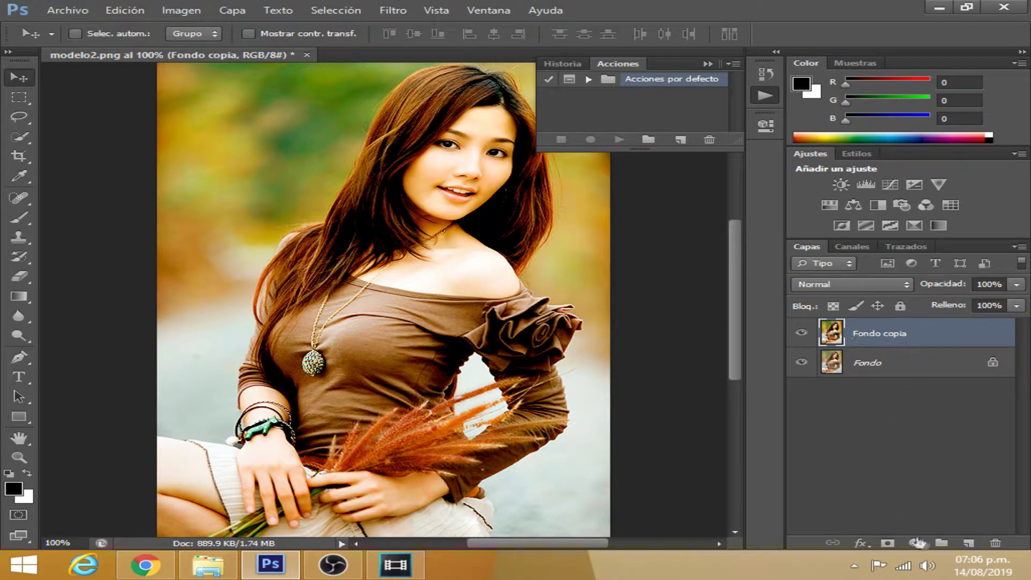
- Delete the edited Fondo copia layer and make a fresh duplicate of the Fondo layer
left_click(995, 542)
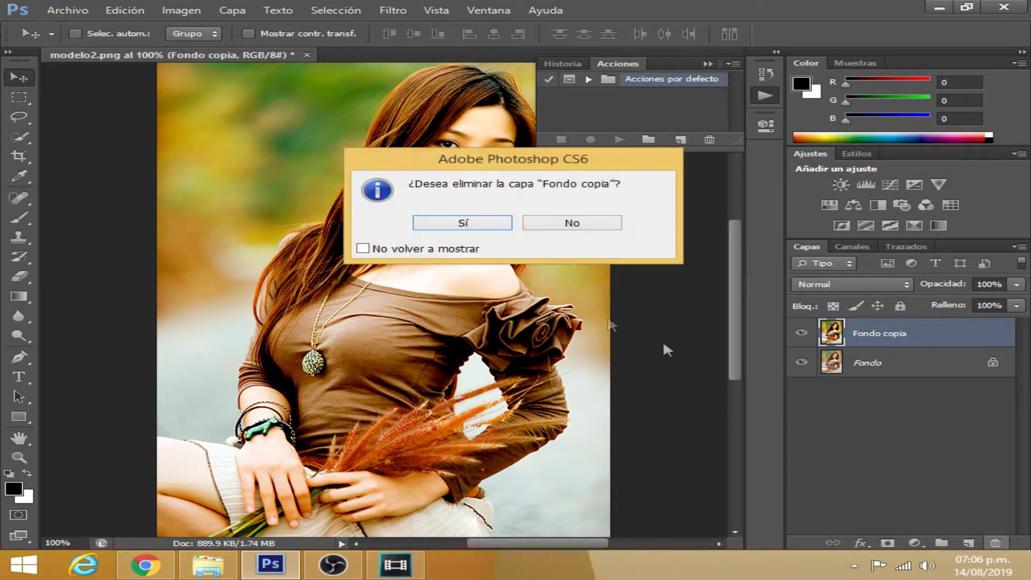
left_click(481, 226)
left_click_drag(881, 336, 973, 535)
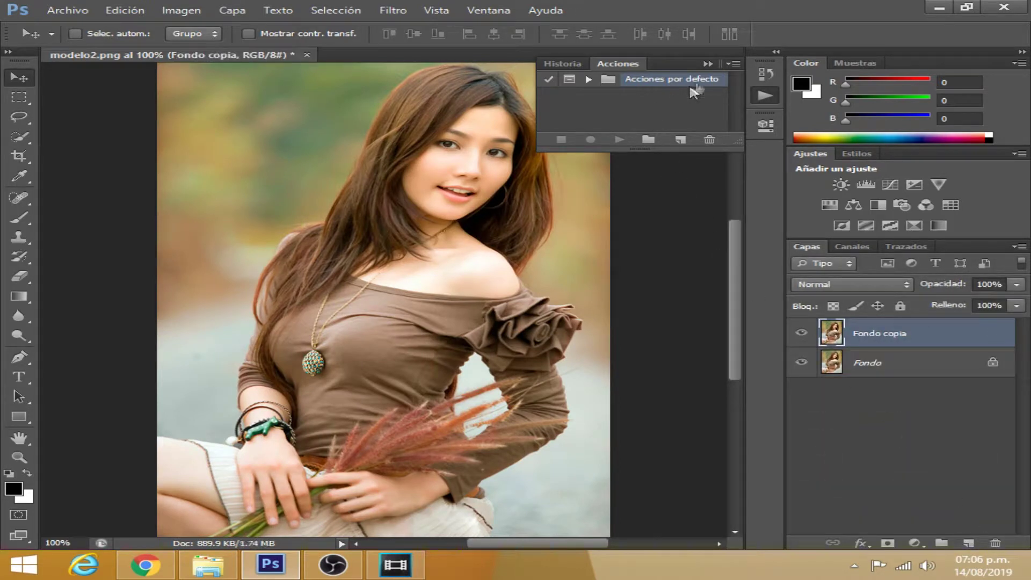
- Load the accion3 action file from the acciones folder
left_click(732, 64)
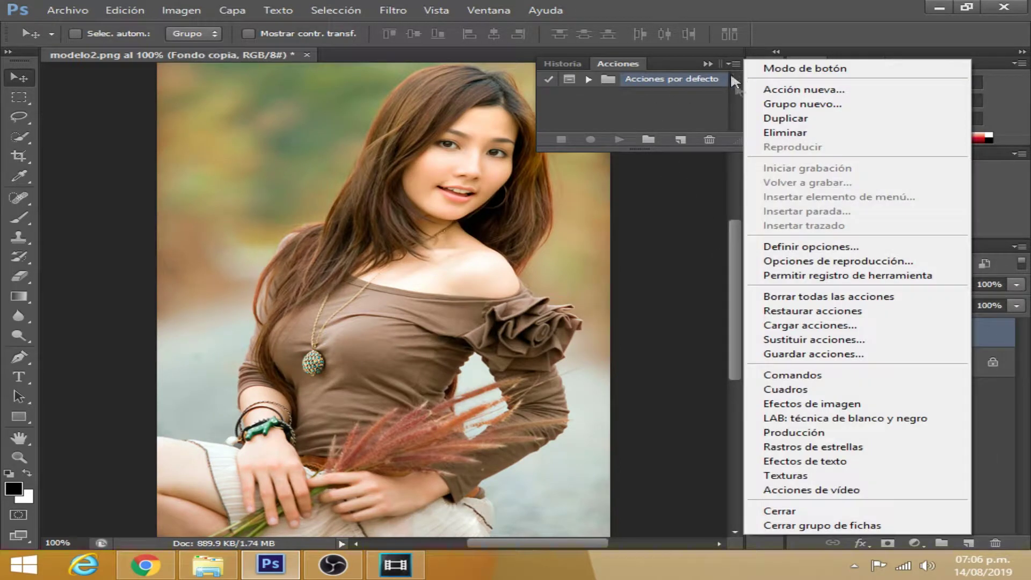
left_click(774, 326)
left_click(497, 159)
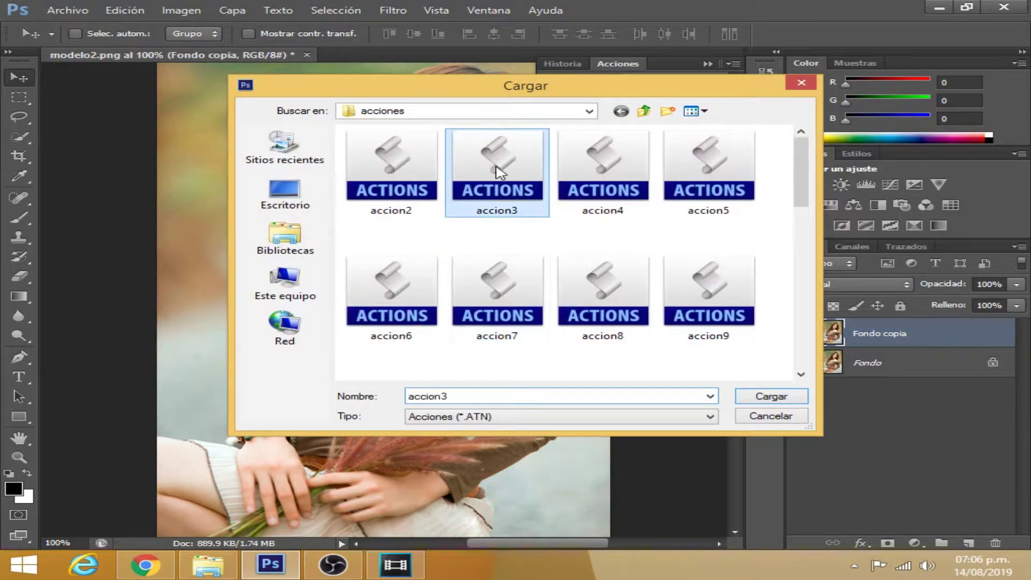
left_click(764, 397)
- Play Action 3 on the Fondo copia layer, continuing past its unavailable commands
left_click(617, 111)
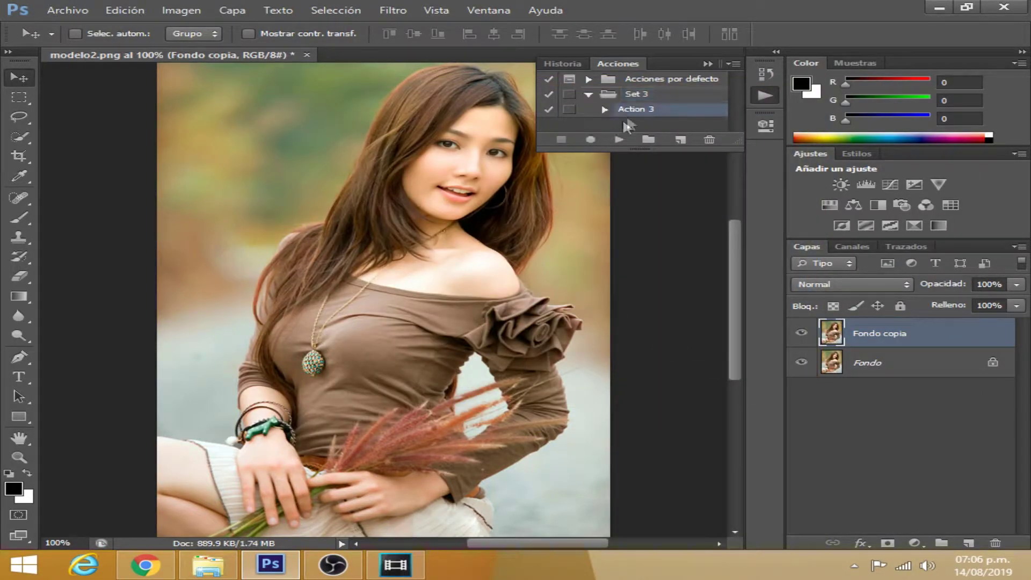
left_click(618, 139)
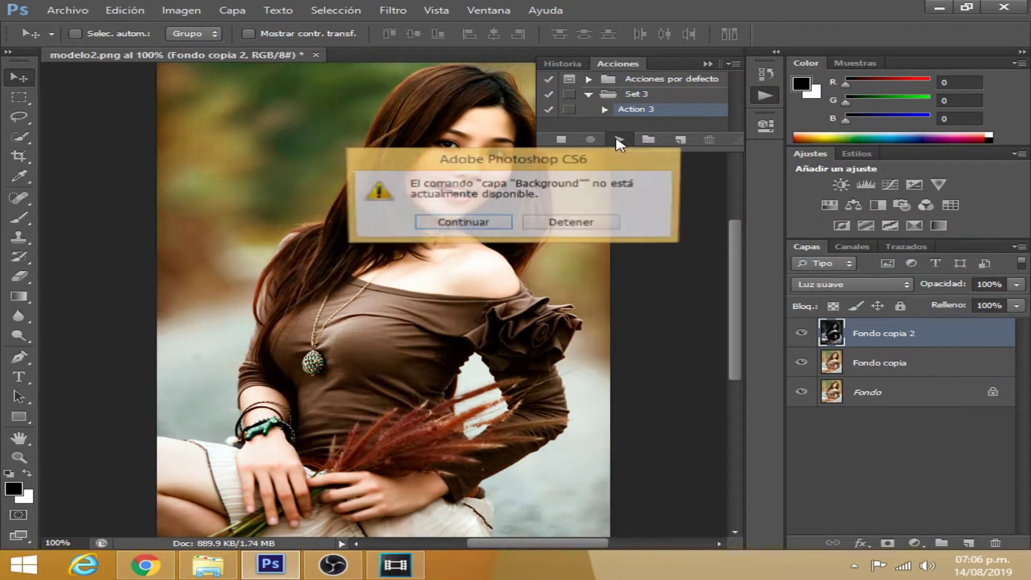
left_click(500, 221)
left_click(500, 221)
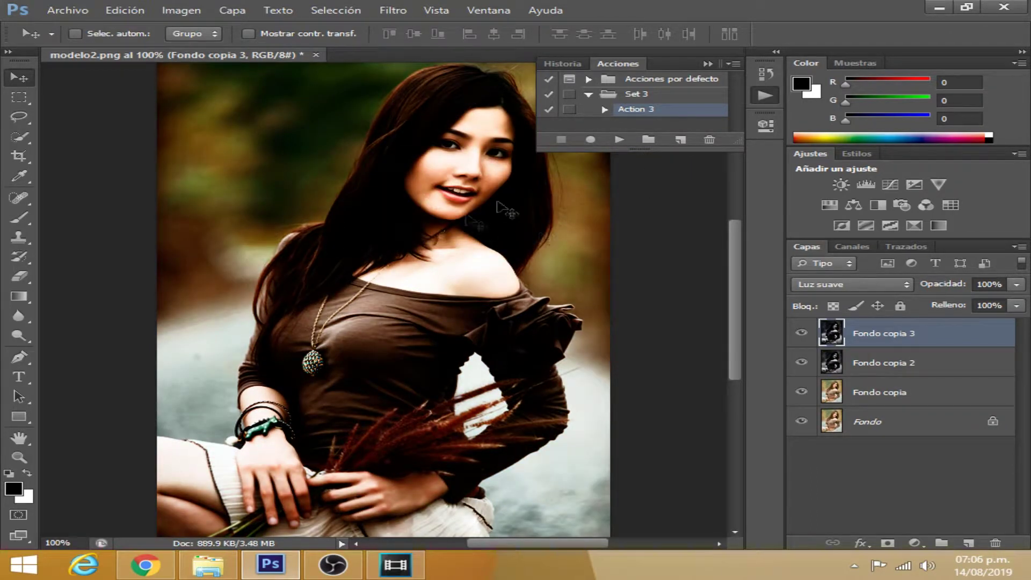
- Delete the layers Fondo copia, Fondo copia 3 and Fondo copia 2, keeping only Fondo
left_click(922, 389)
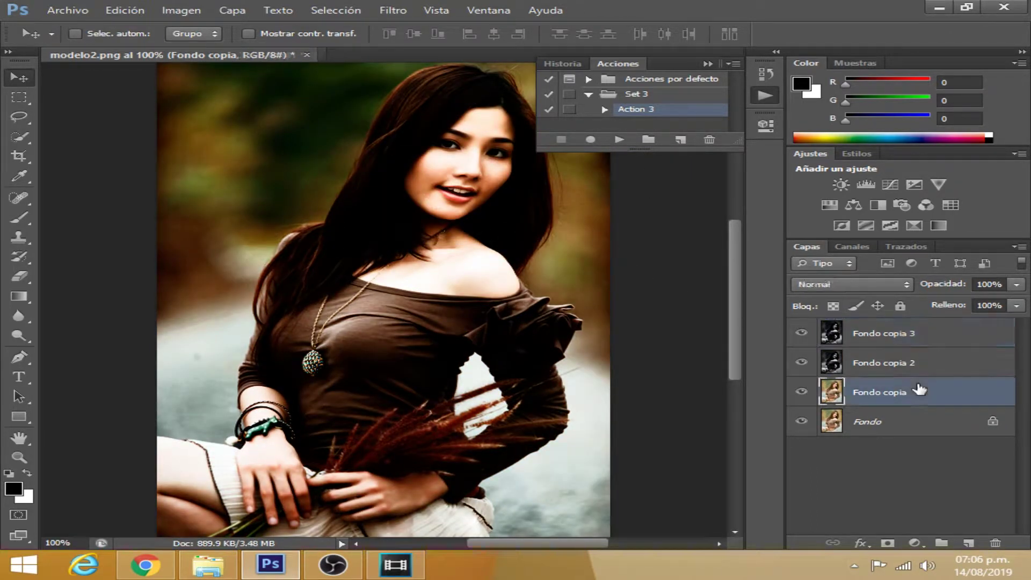
key("Delete")
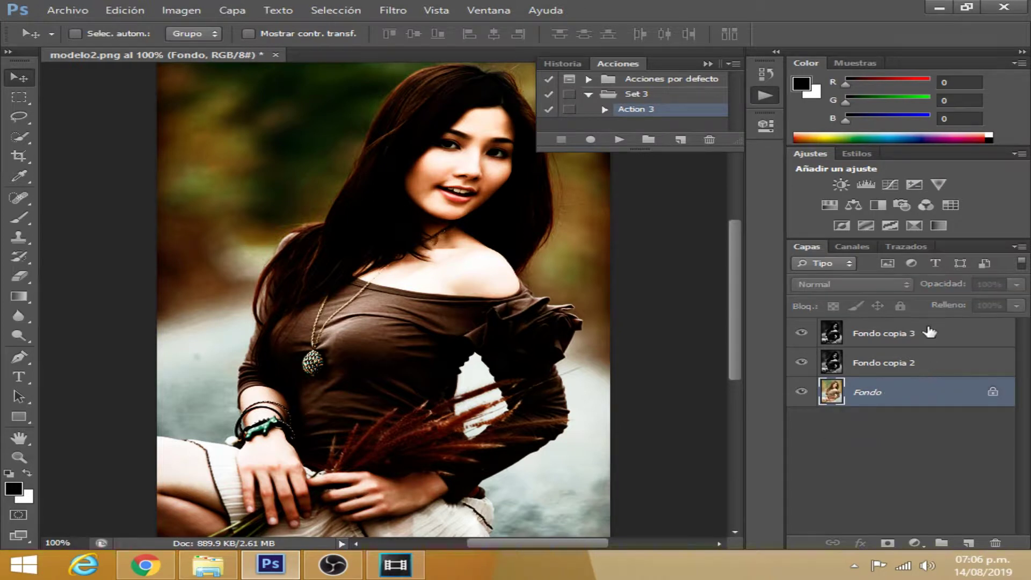
left_click(929, 333)
key("Delete")
key("Delete")
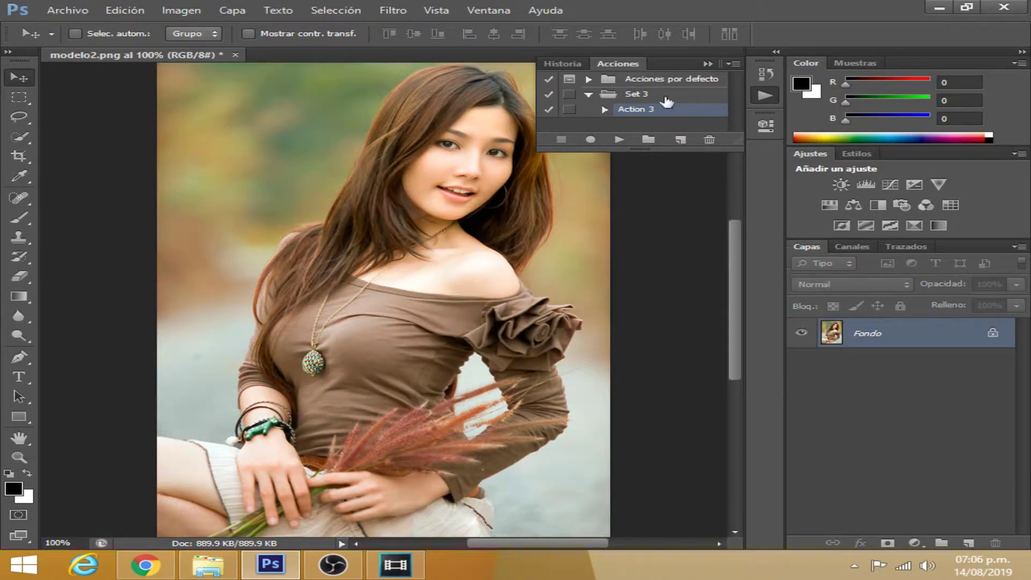
- Delete the Set 3 action set
left_click(666, 95)
left_click(709, 139)
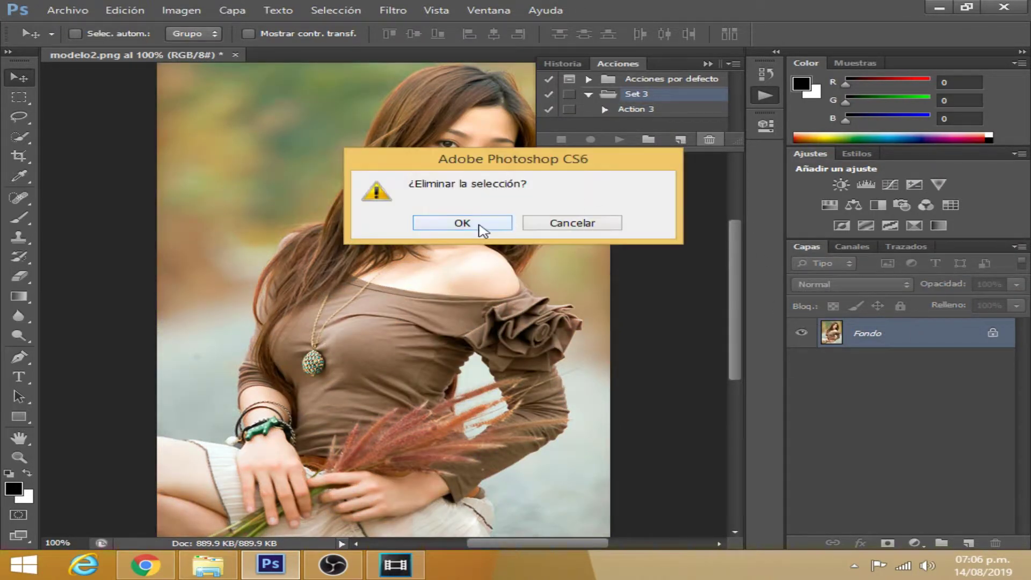
left_click(483, 226)
- Load the accion4 action file from the acciones folder
left_click(734, 63)
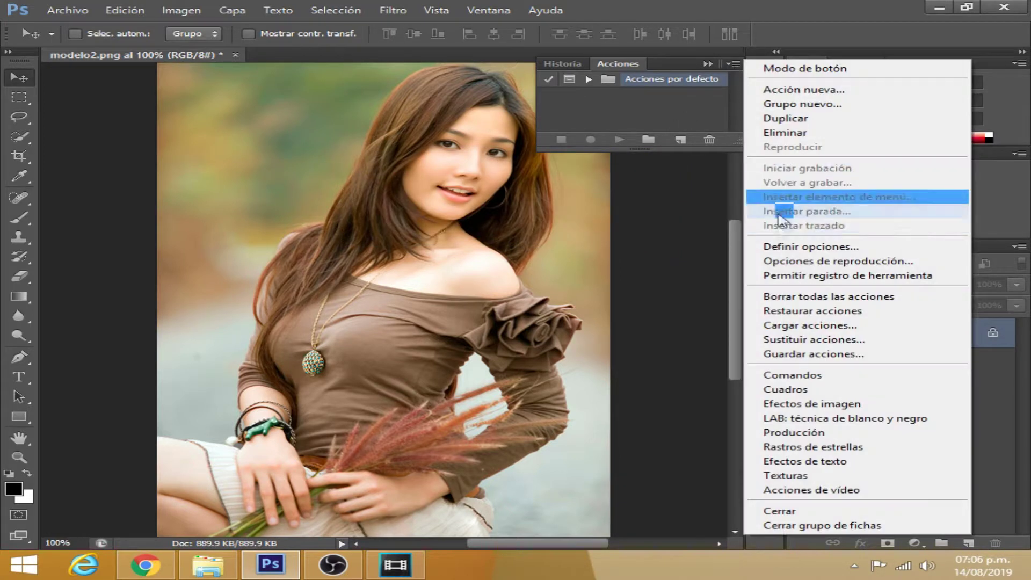
left_click(752, 324)
left_click(603, 166)
left_click(763, 400)
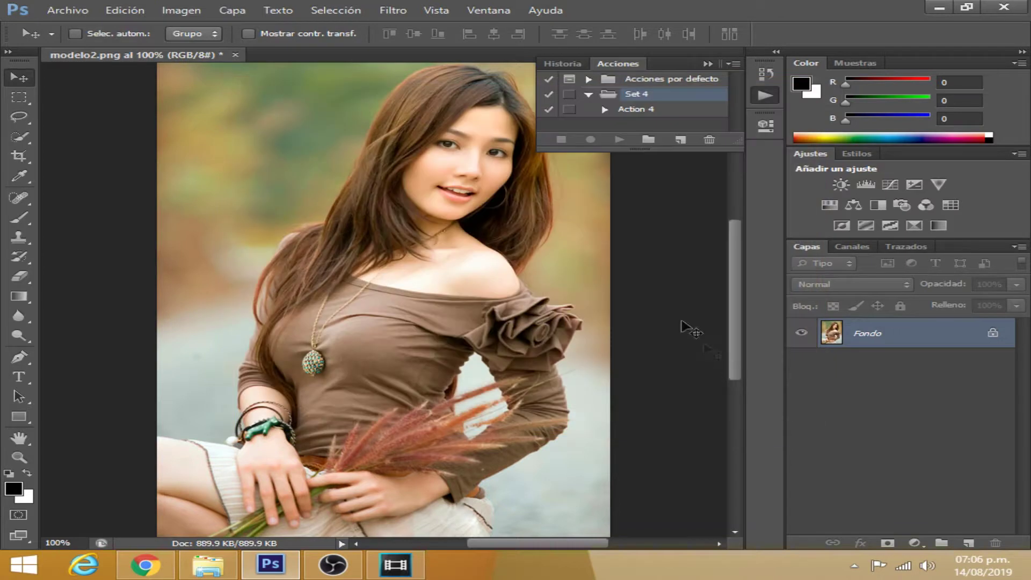
- Duplicate the Fondo layer and play Action 4 from Set 4 on the copy
left_click(645, 120)
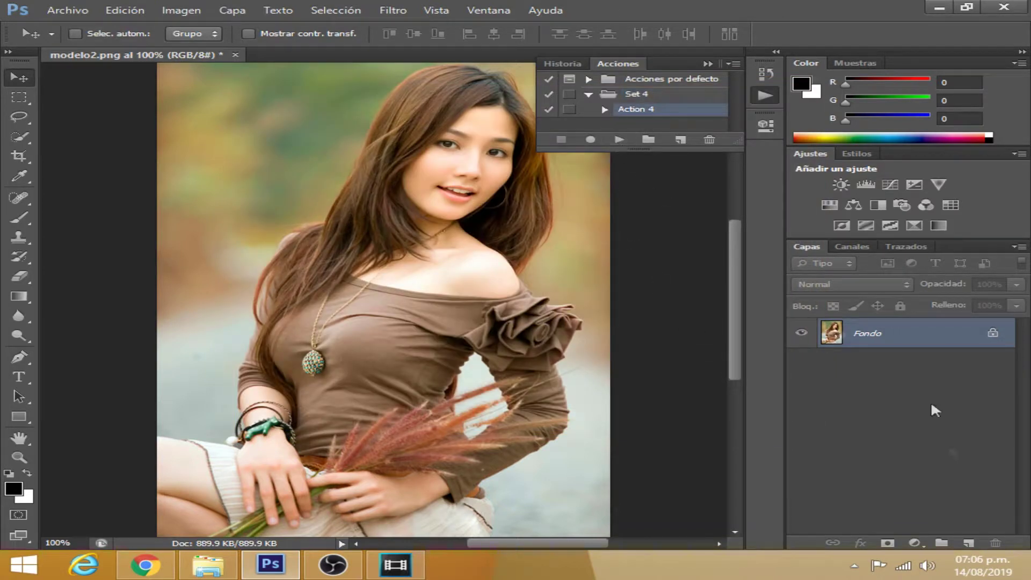
left_click_drag(928, 340, 969, 543)
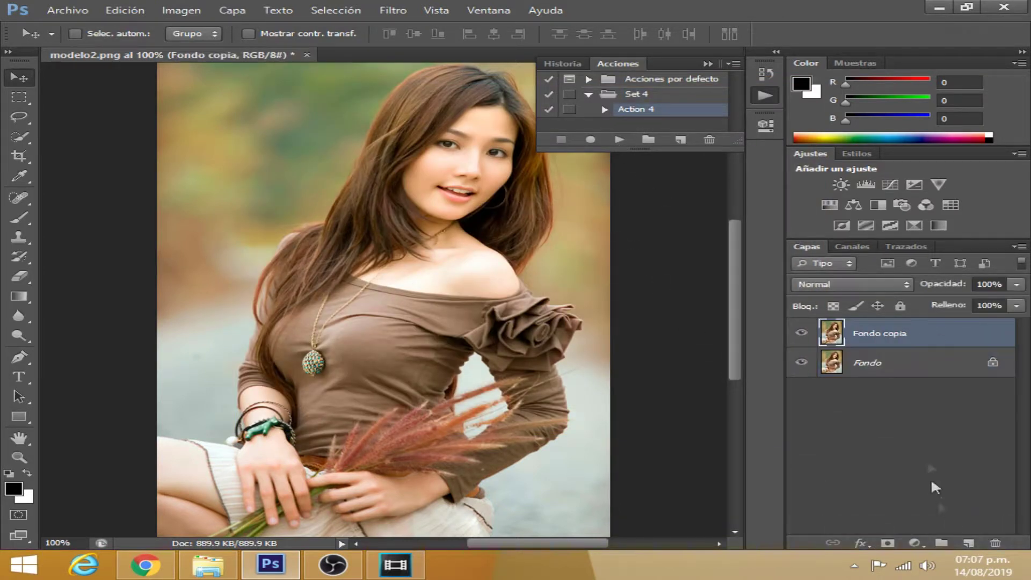
left_click(620, 141)
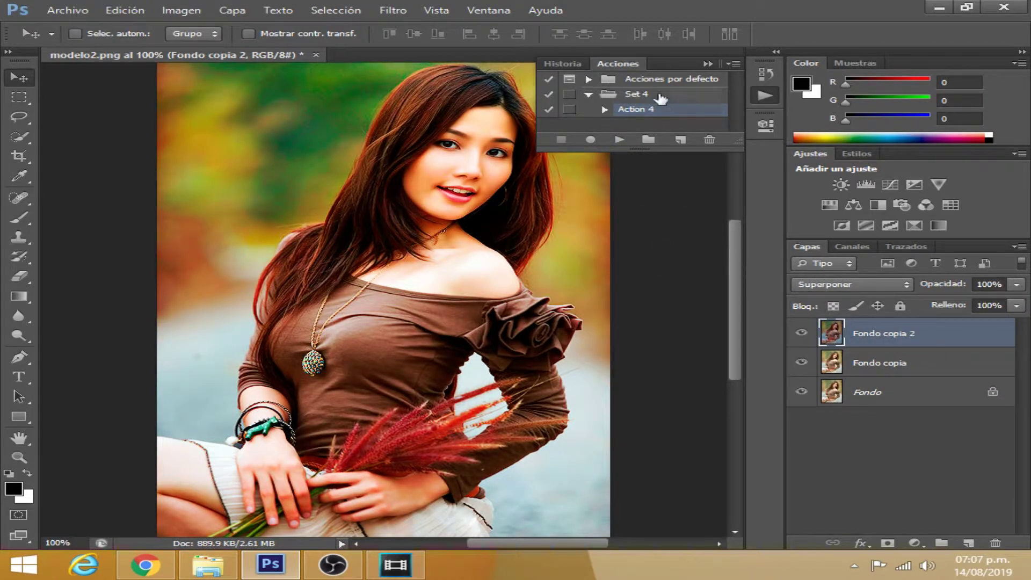
- Delete the Set 4 action set
left_click(636, 94)
left_click(710, 139)
left_click(484, 224)
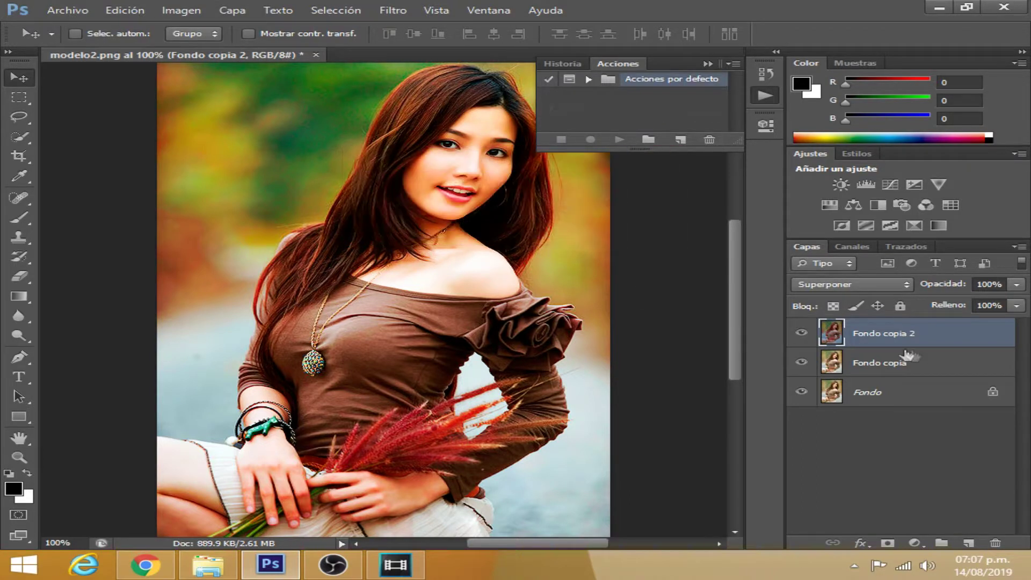
- Delete the Fondo copia and Fondo copia 2 layers and duplicate the Fondo layer again
left_click(943, 364)
key("Delete")
left_click(940, 342)
key("Delete")
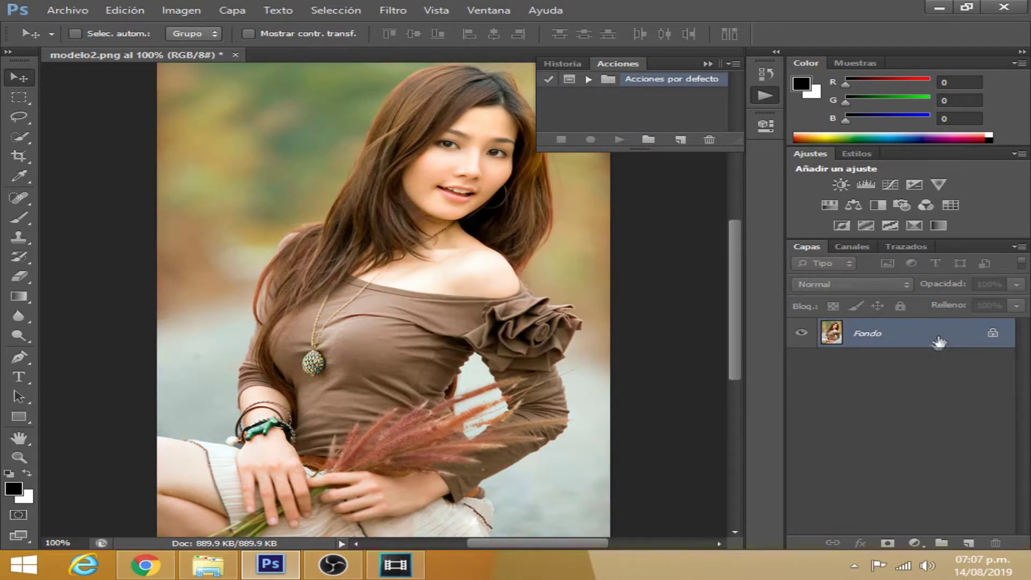
left_click_drag(877, 334, 969, 543)
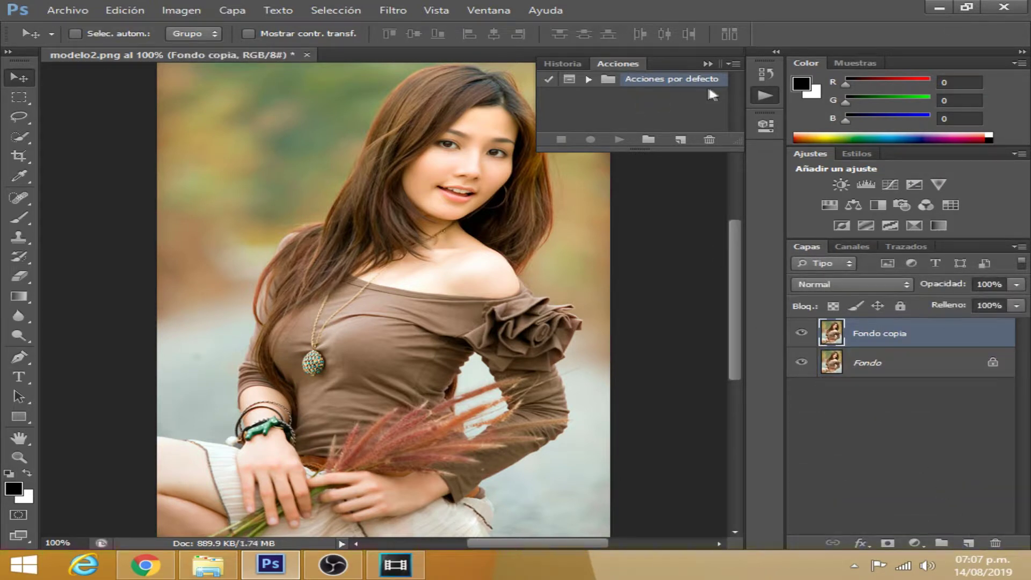
- Load the accion8 action file from the acciones folder
left_click(733, 66)
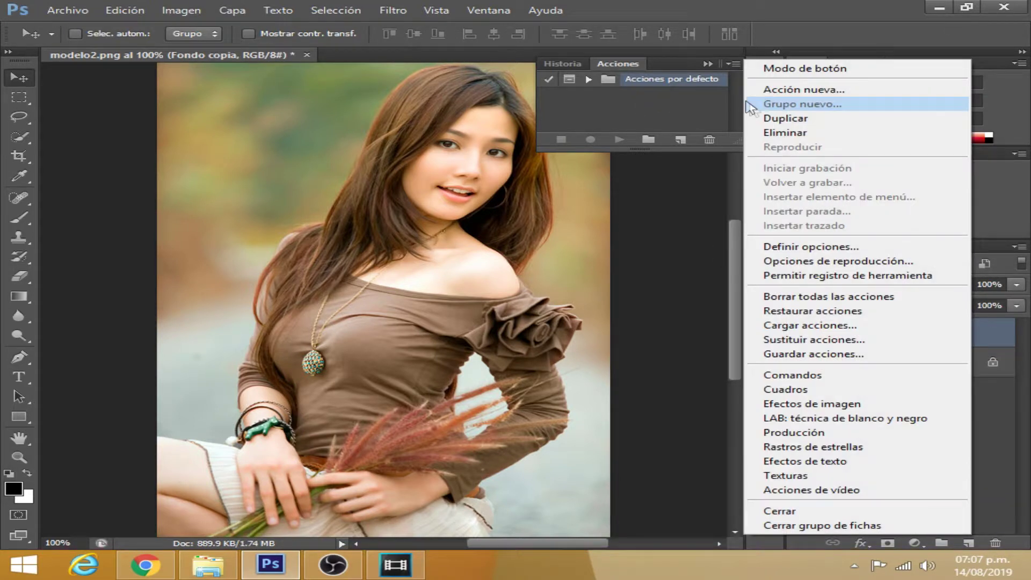
left_click(779, 326)
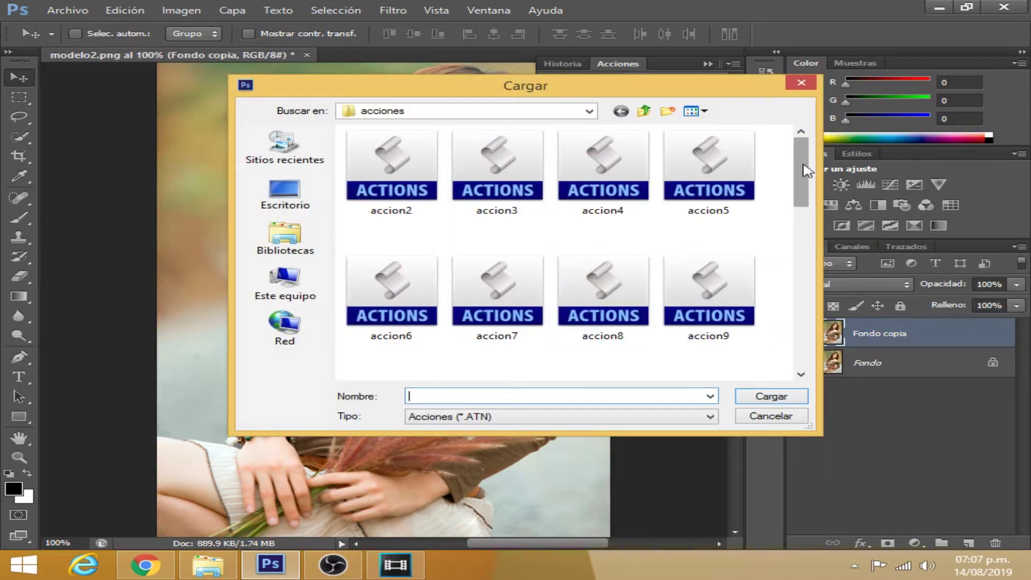
left_click_drag(806, 166, 805, 209)
left_click(594, 154)
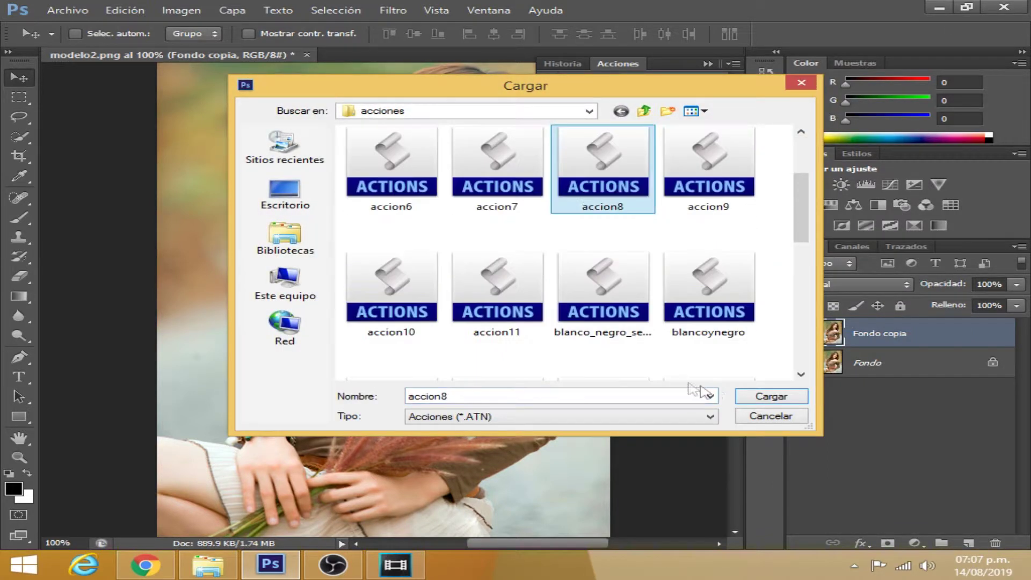
left_click(756, 397)
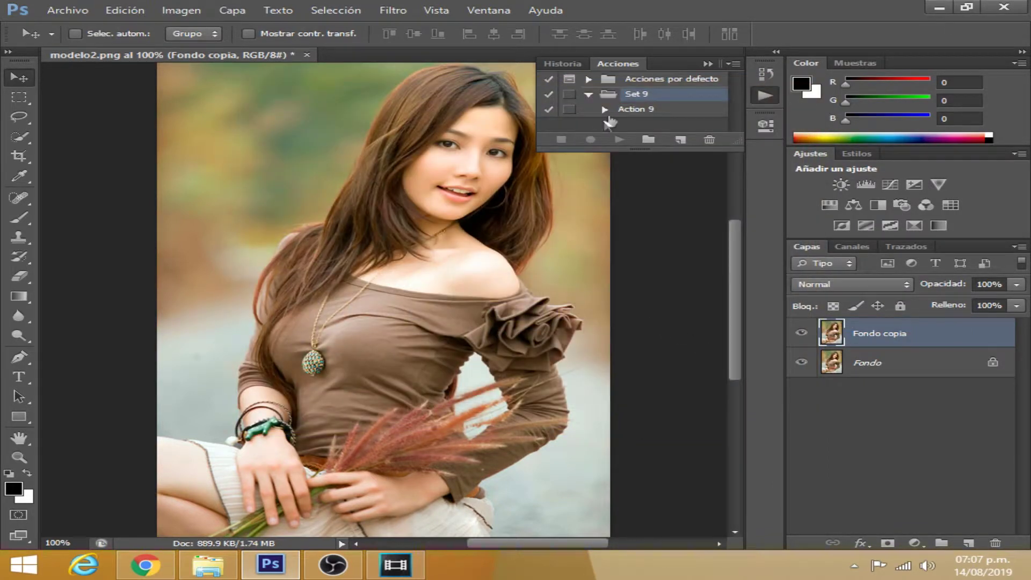
- Play Action 9 from Set 9 on the Fondo copia layer
left_click(623, 110)
left_click(618, 140)
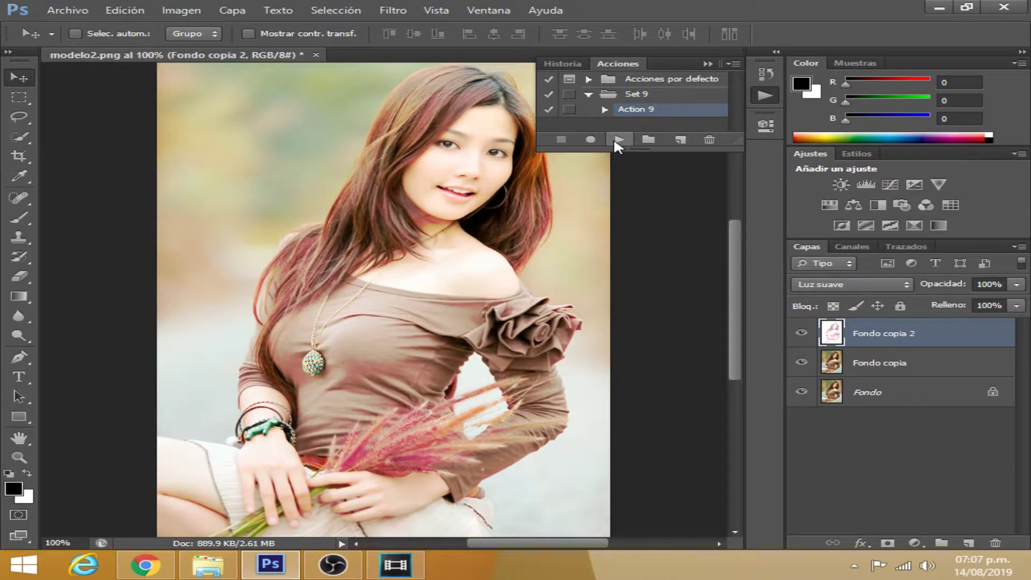
- Delete the Fondo copia and Fondo copia 2 layers and duplicate the Fondo layer again
left_click(933, 364)
key("Delete")
left_click(940, 333)
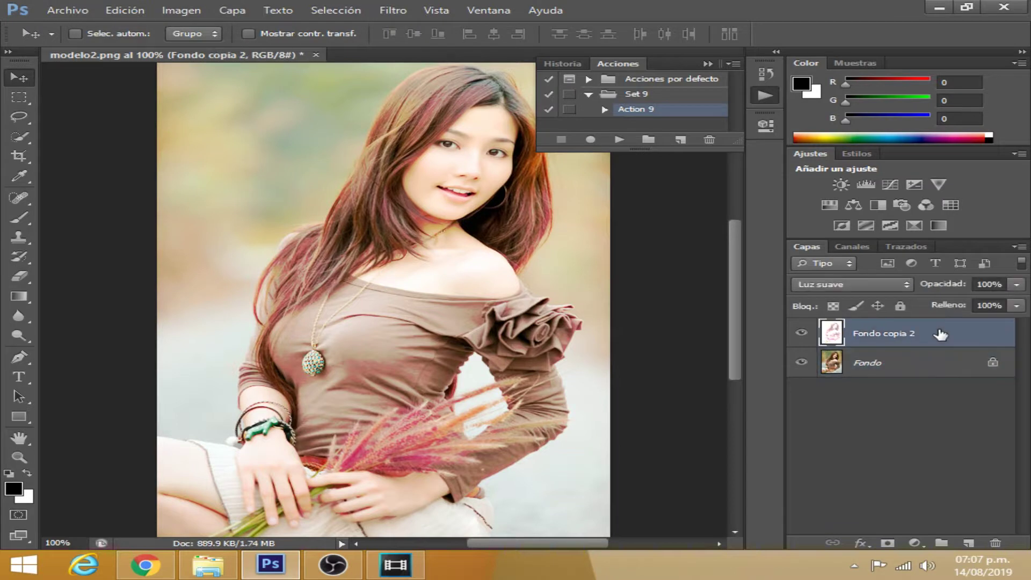
key("Delete")
left_click_drag(921, 337, 968, 542)
- Load the accion10 action file from the acciones folder and play its Action 11 on the Fondo copia layer
left_click(650, 94)
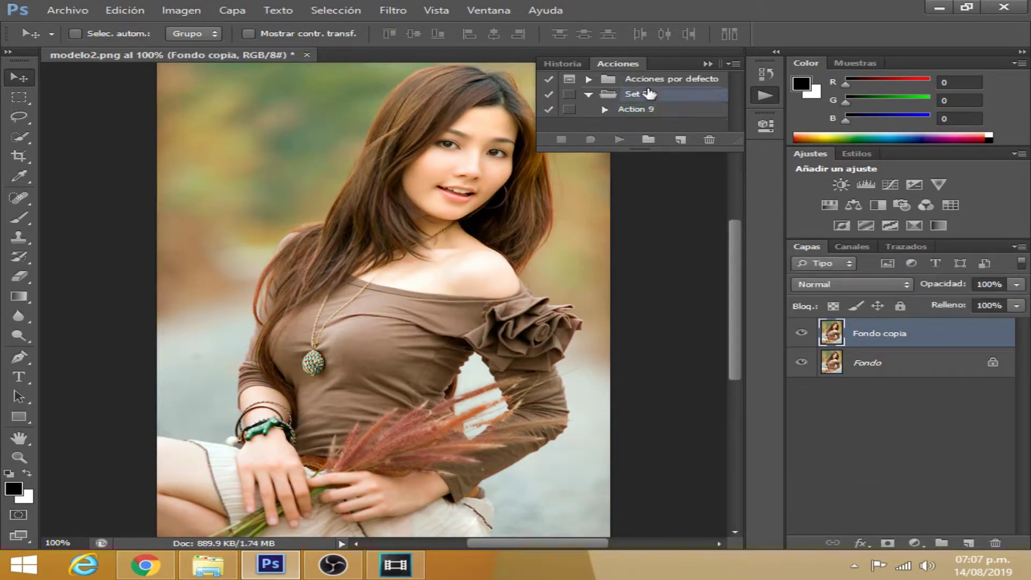
left_click(731, 64)
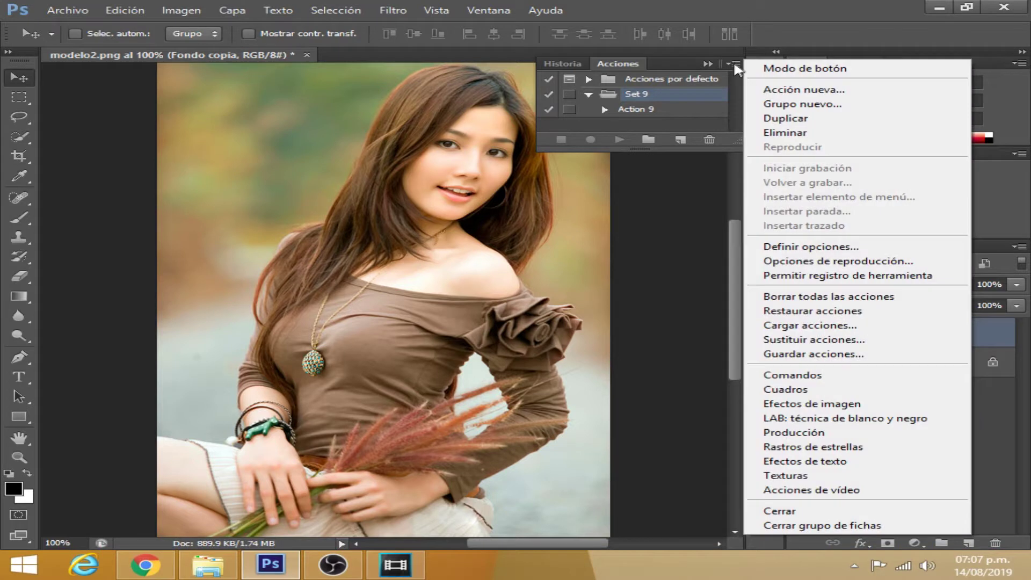
left_click(790, 325)
scroll(799, 203, "down", 3)
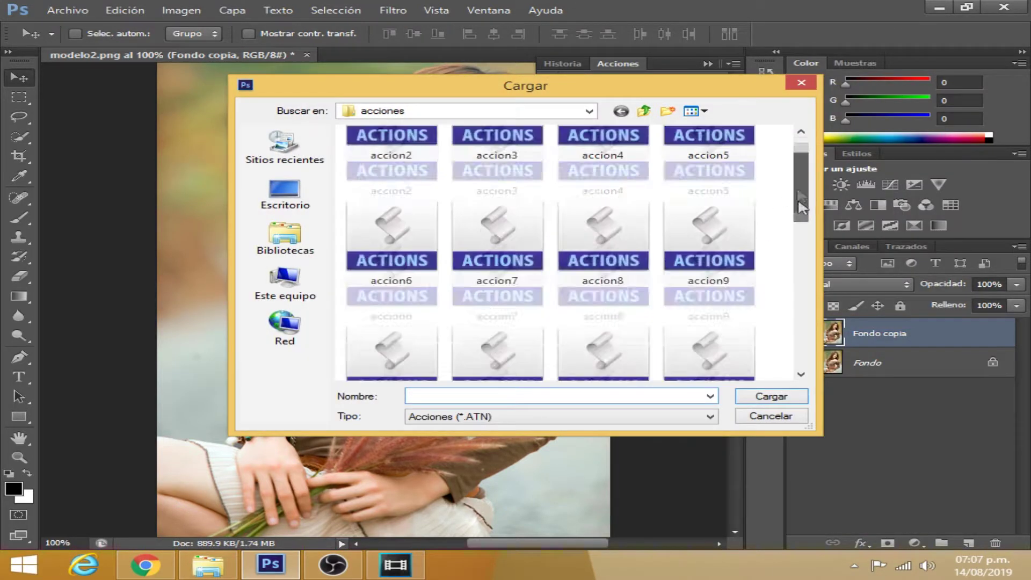
left_click(400, 269)
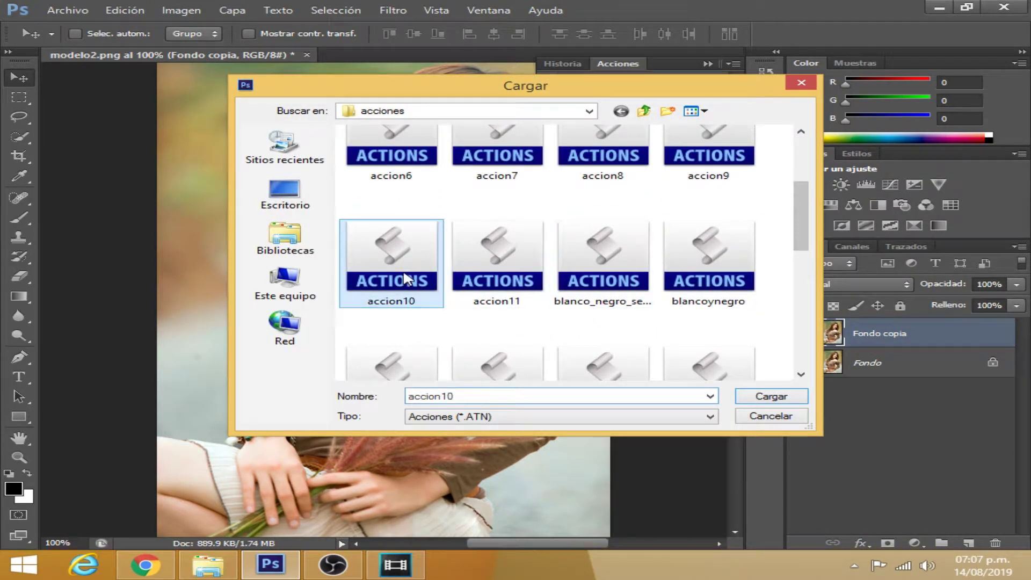
left_click(744, 395)
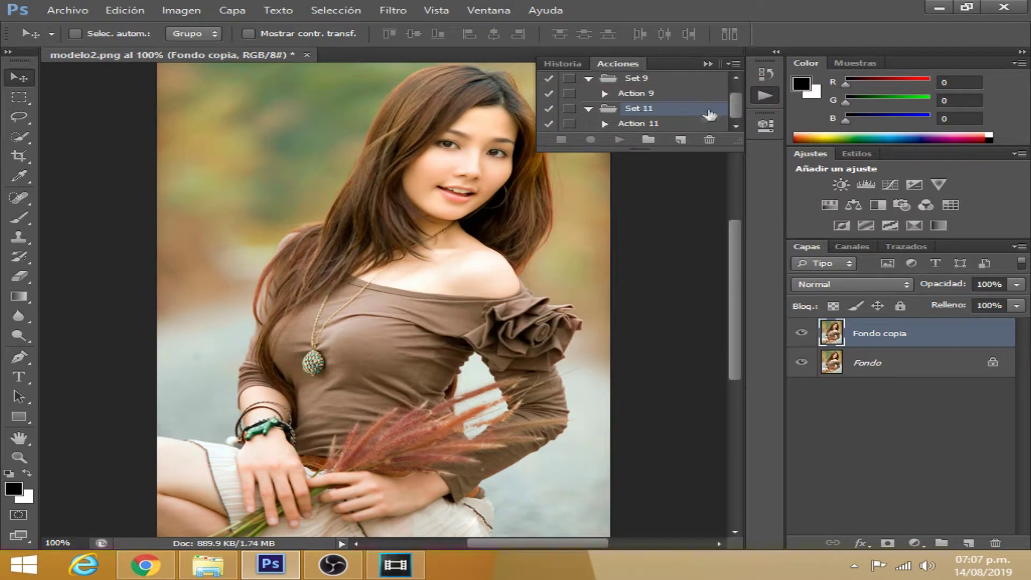
left_click(633, 126)
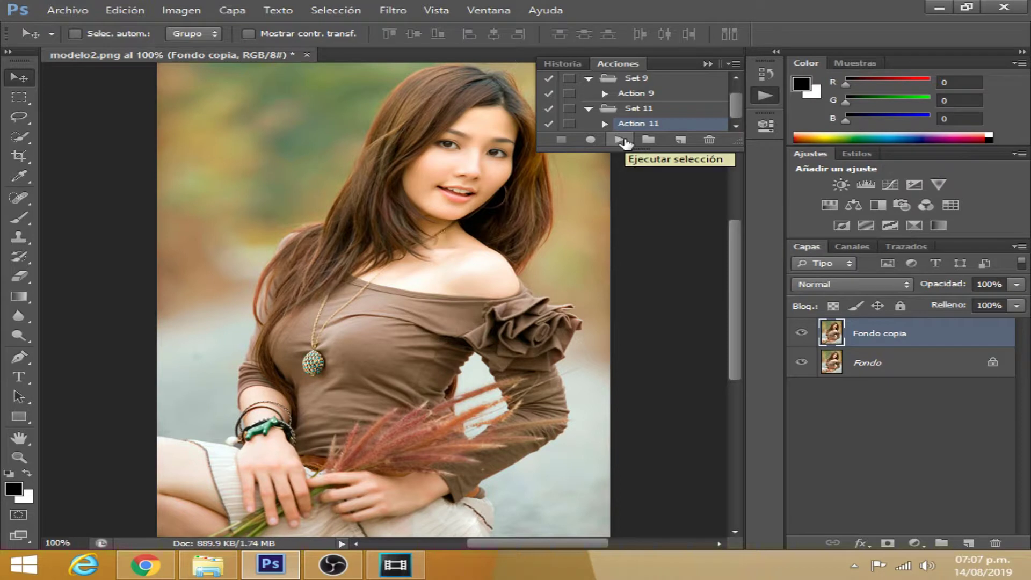
left_click(621, 139)
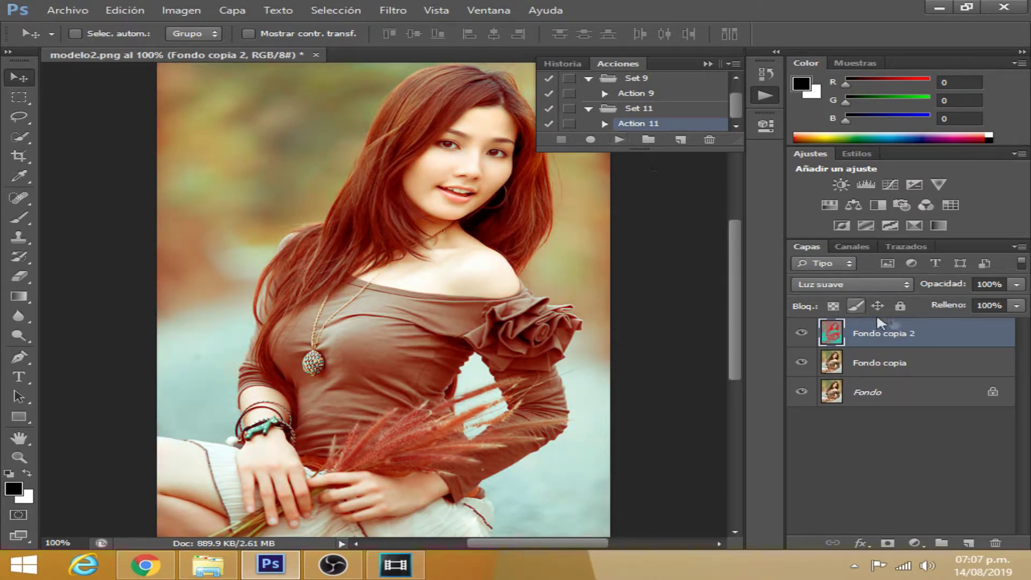
- Delete both copies above the Fondo layer and make a fresh duplicate of Fondo
key("Delete")
key("Delete")
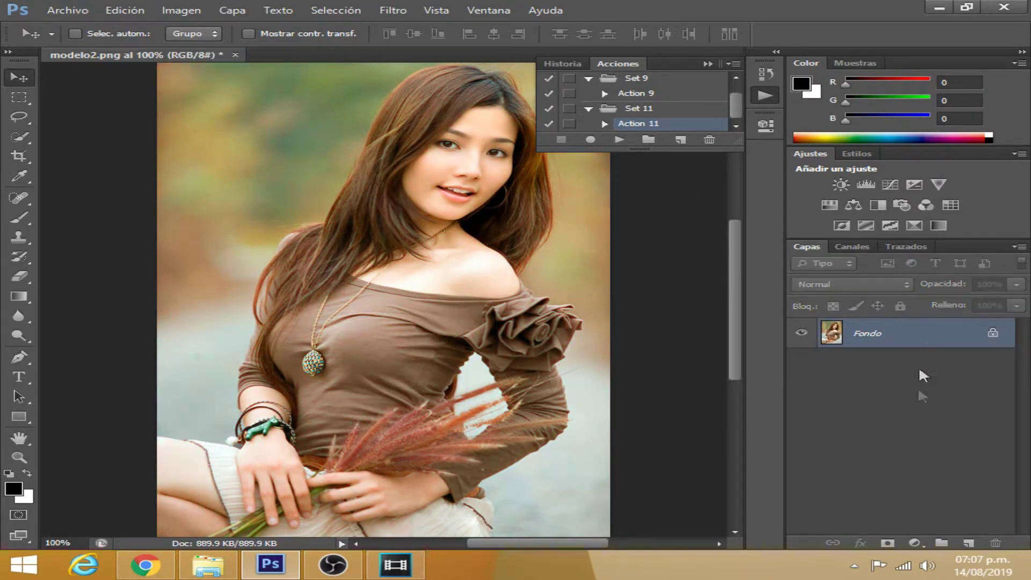
left_click_drag(894, 346, 969, 542)
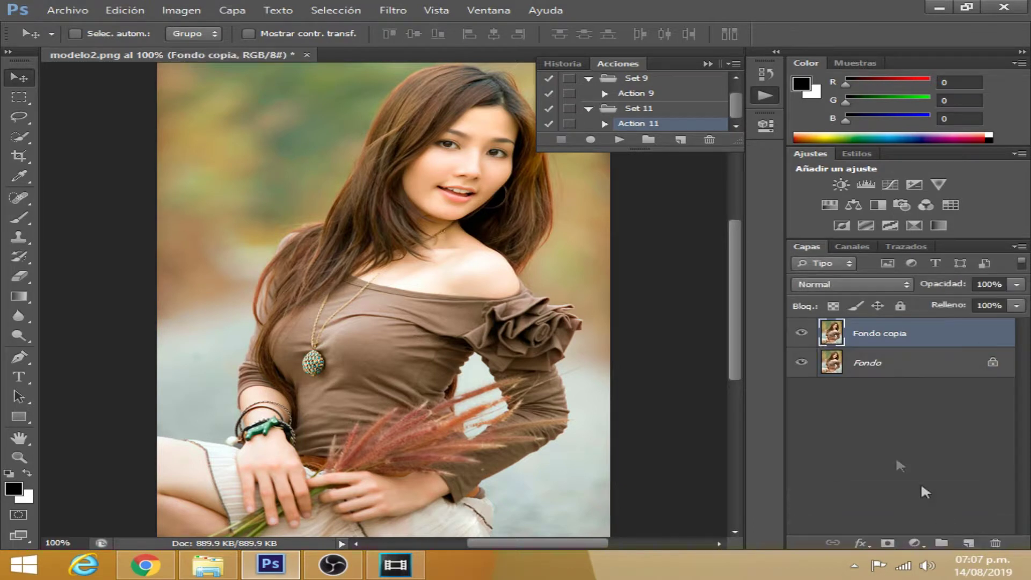
- Load the blanco_negro_sepia action file from the acciones folder
left_click(732, 63)
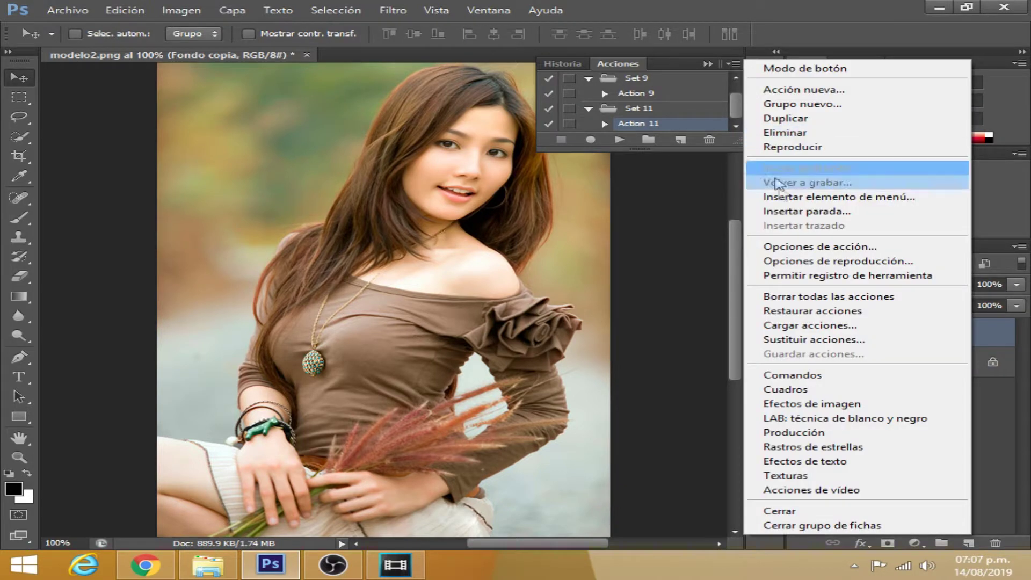
left_click(788, 326)
left_click_drag(803, 178, 804, 248)
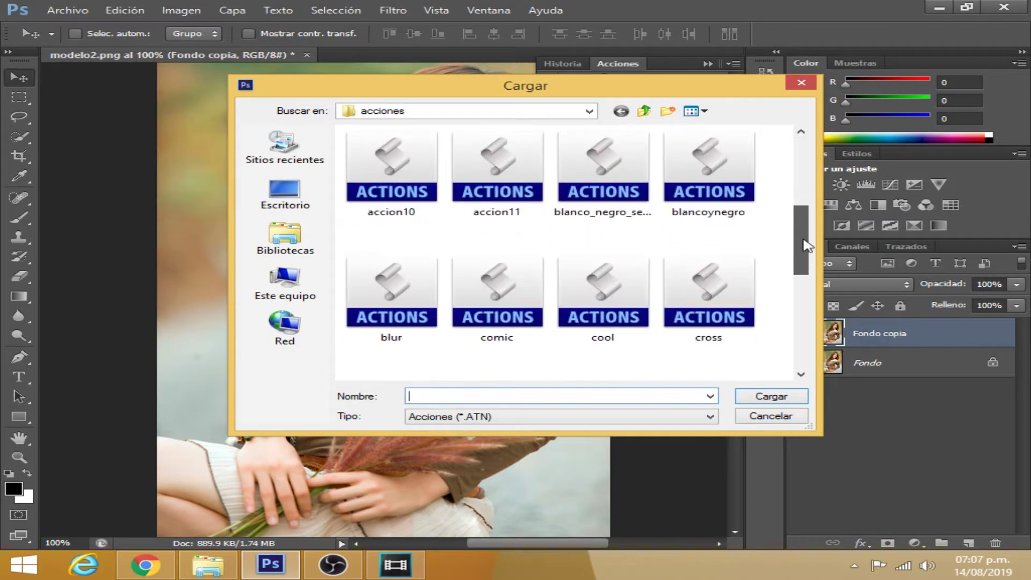
left_click(600, 171)
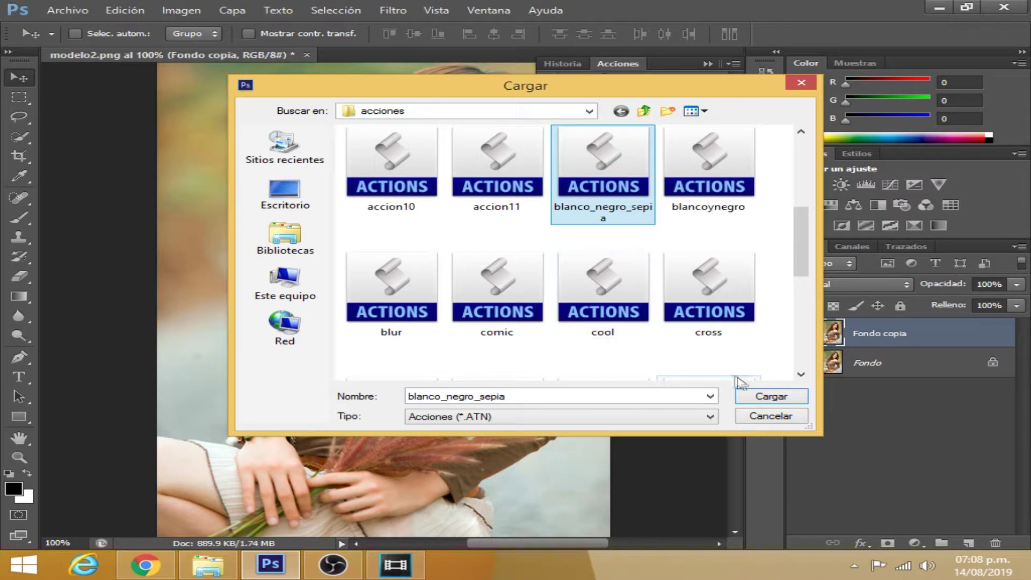
left_click(758, 396)
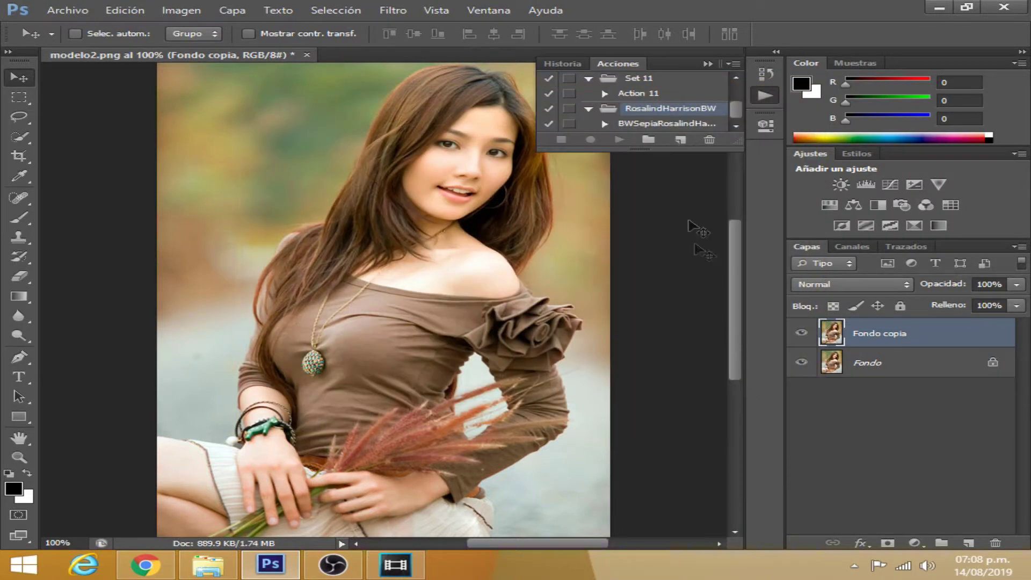
- Play the loaded black-and-white sepia action on the Fondo copia layer, continuing past the unavailable commands
left_click(640, 124)
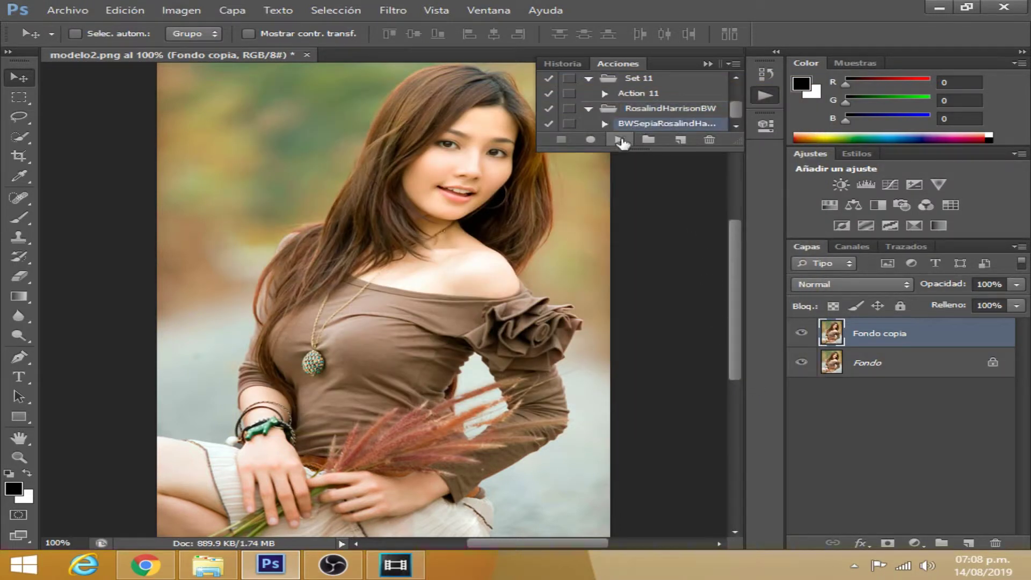
left_click(620, 141)
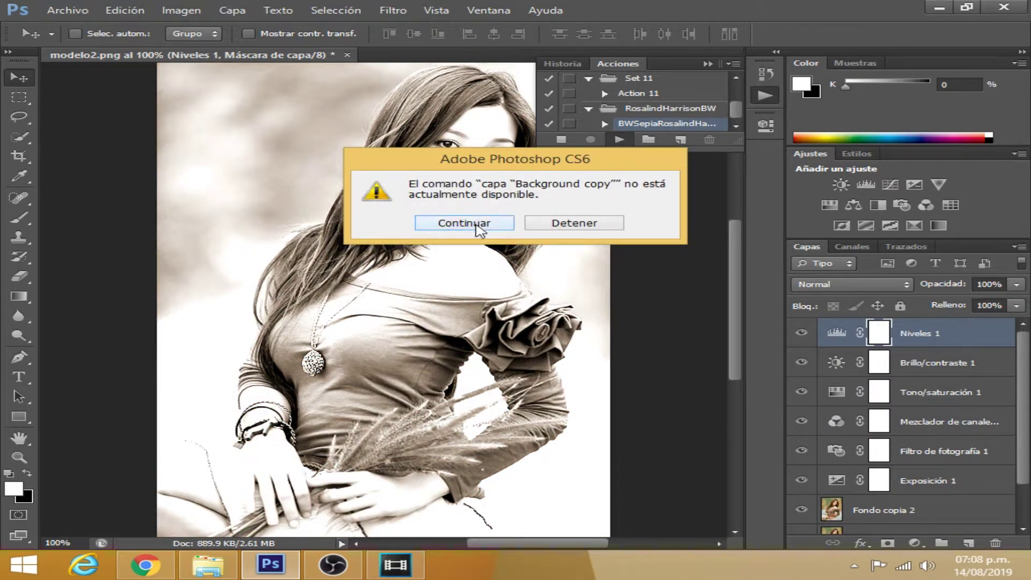
left_click(479, 226)
left_click(486, 228)
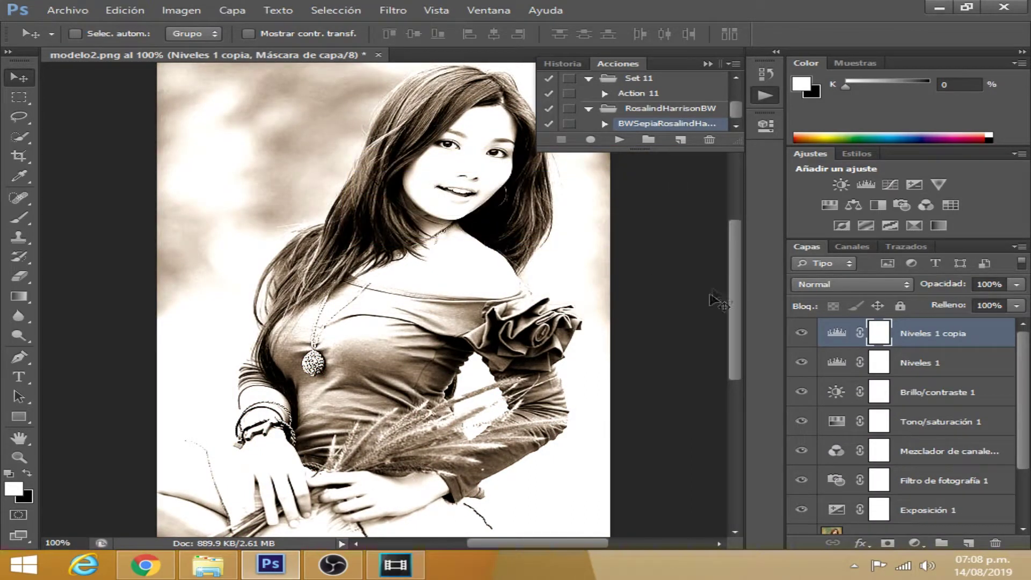
- Delete all layers from Niveles 1 copia down to Fondo copia and duplicate the Fondo layer
left_click_drag(1025, 382, 1027, 450)
left_click(946, 483)
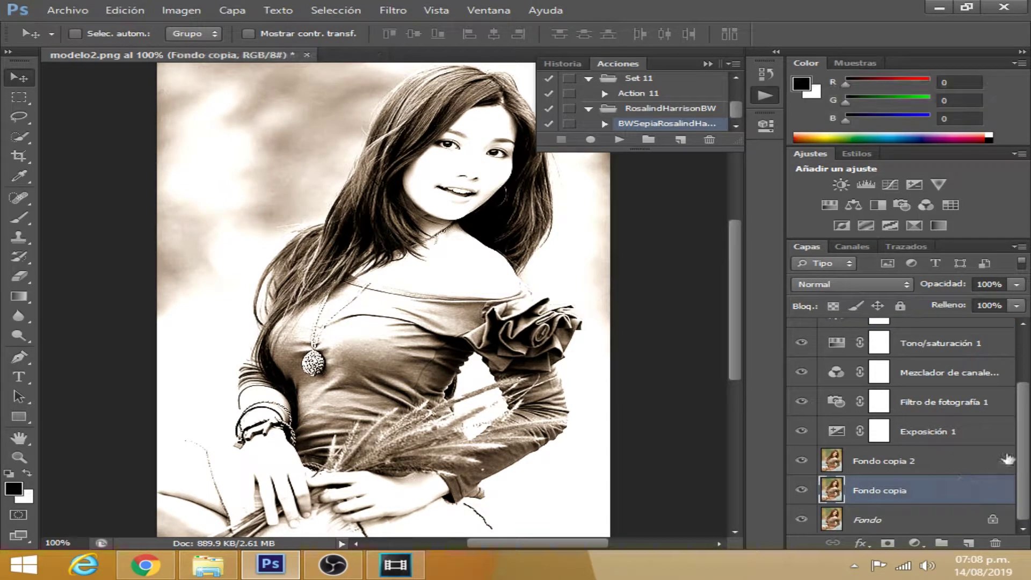
left_click_drag(1026, 438, 1026, 357)
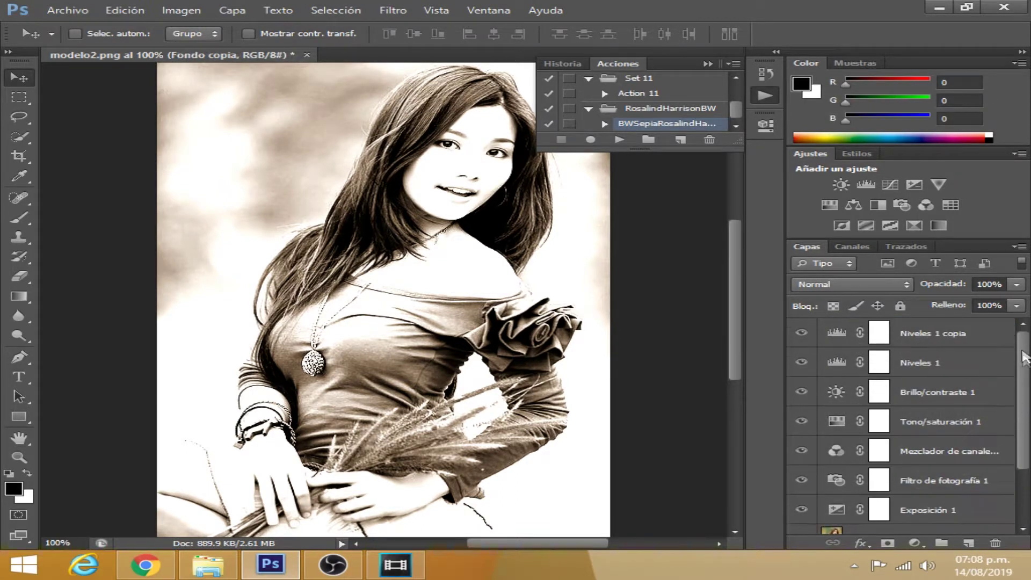
left_click(949, 337, "shift")
key("Delete")
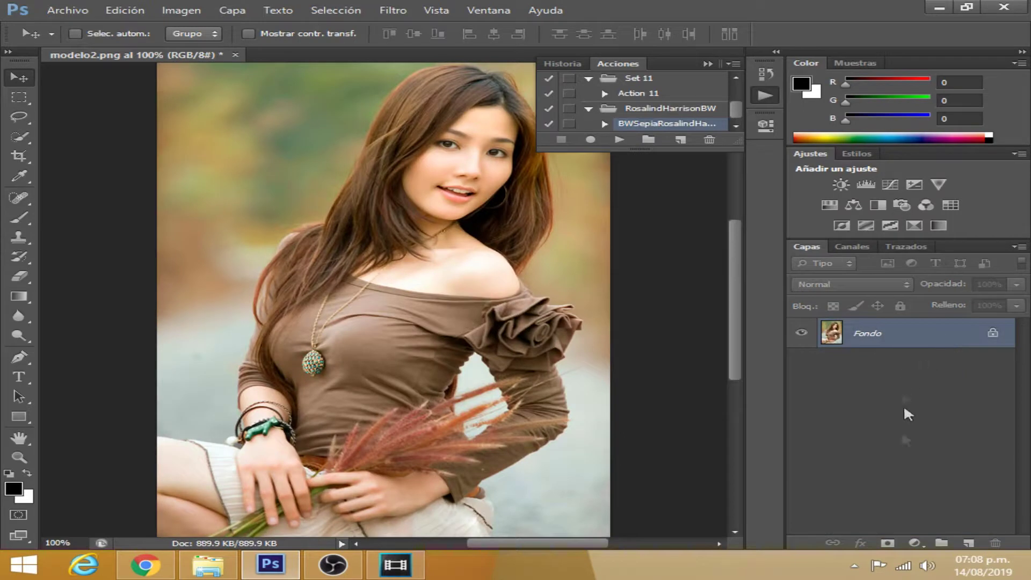
left_click_drag(938, 339, 969, 542)
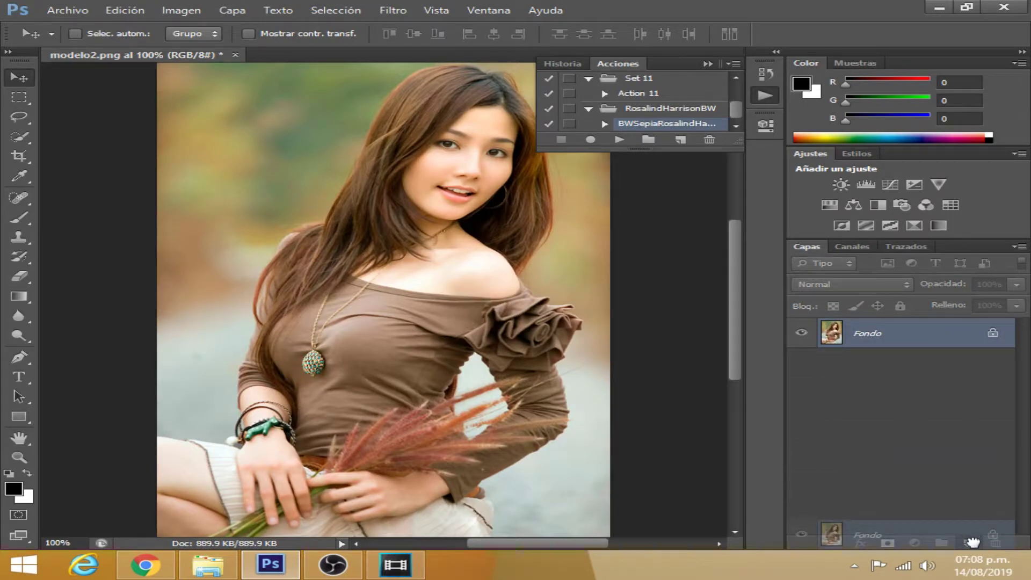
- Delete the action set loaded from the blanco_negro_sepia file
left_click(655, 109)
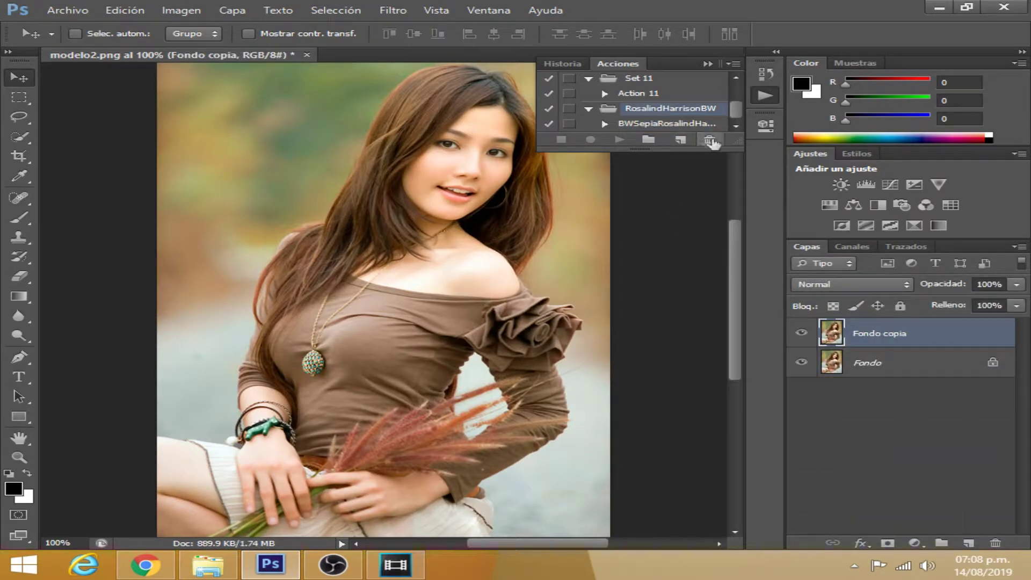
left_click(709, 140)
left_click(461, 224)
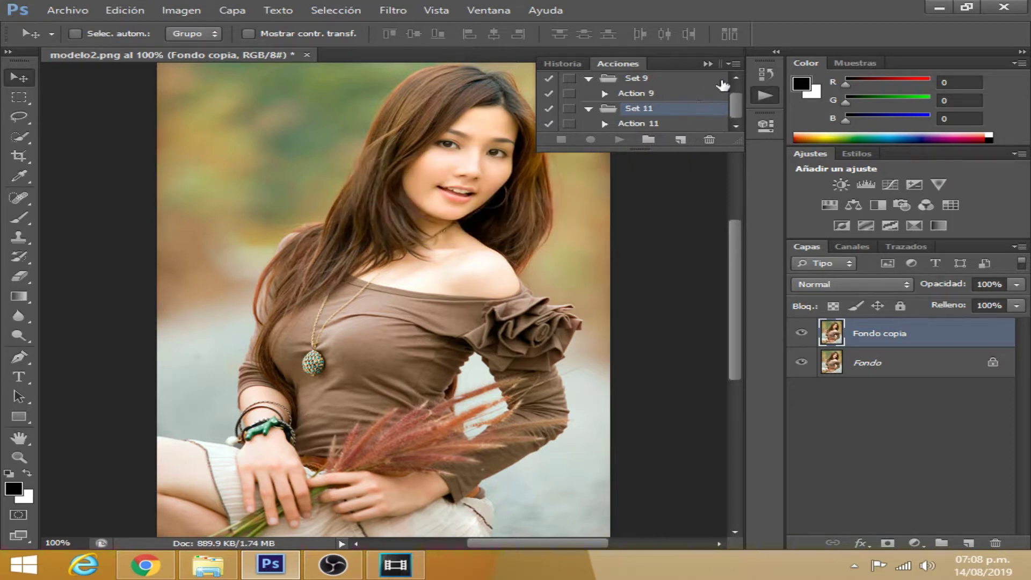
- Load the blur action file from the acciones folder and play the vivid blur action on the Fondo copia layer
left_click(732, 64)
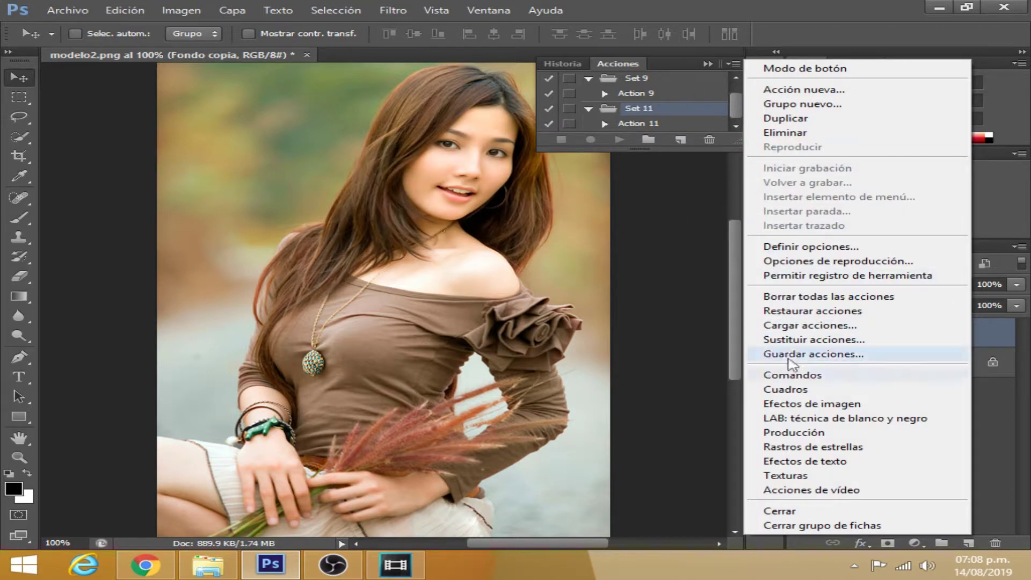
left_click(800, 326)
left_click_drag(801, 185, 803, 258)
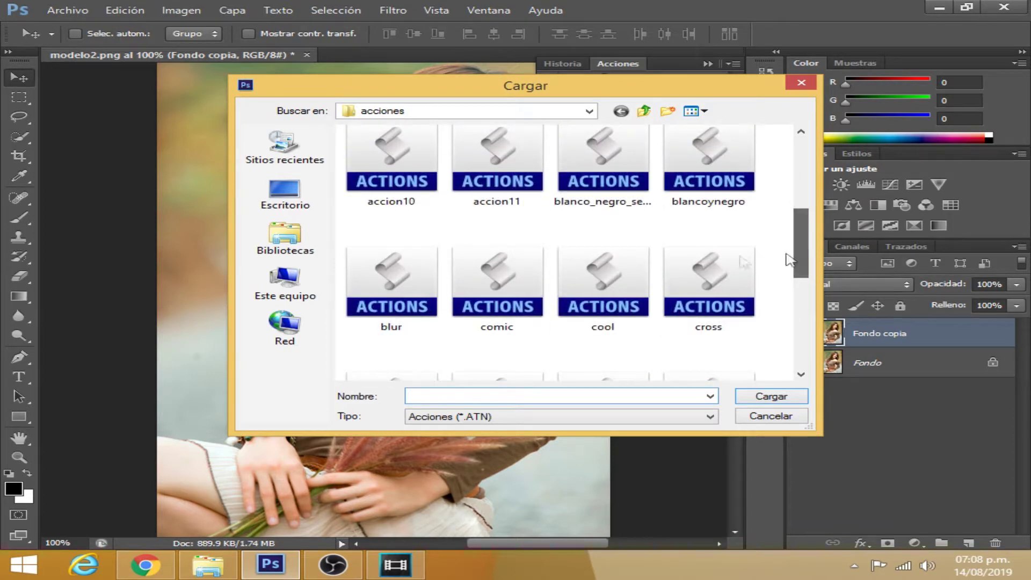
left_click(412, 279)
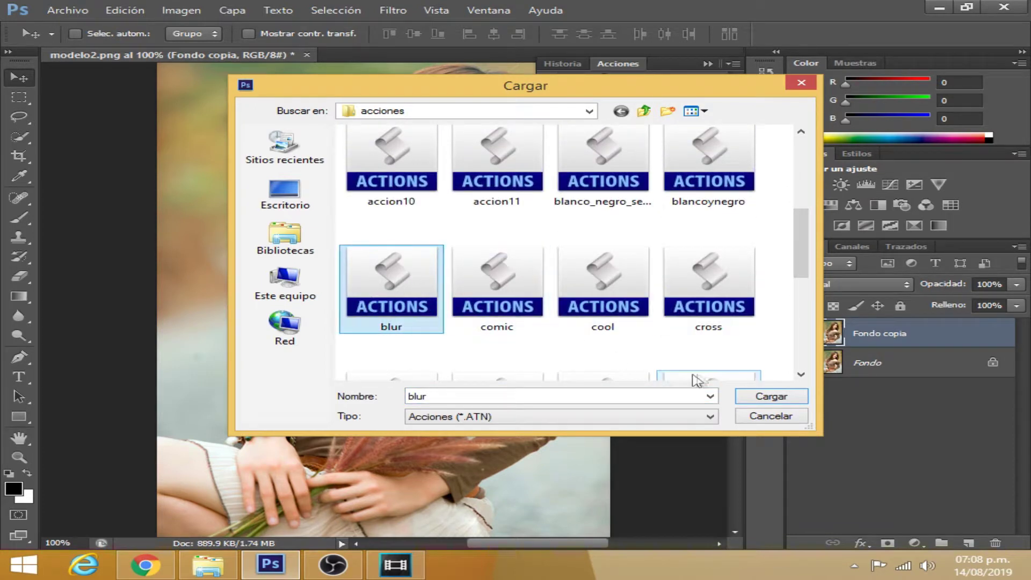
left_click(767, 398)
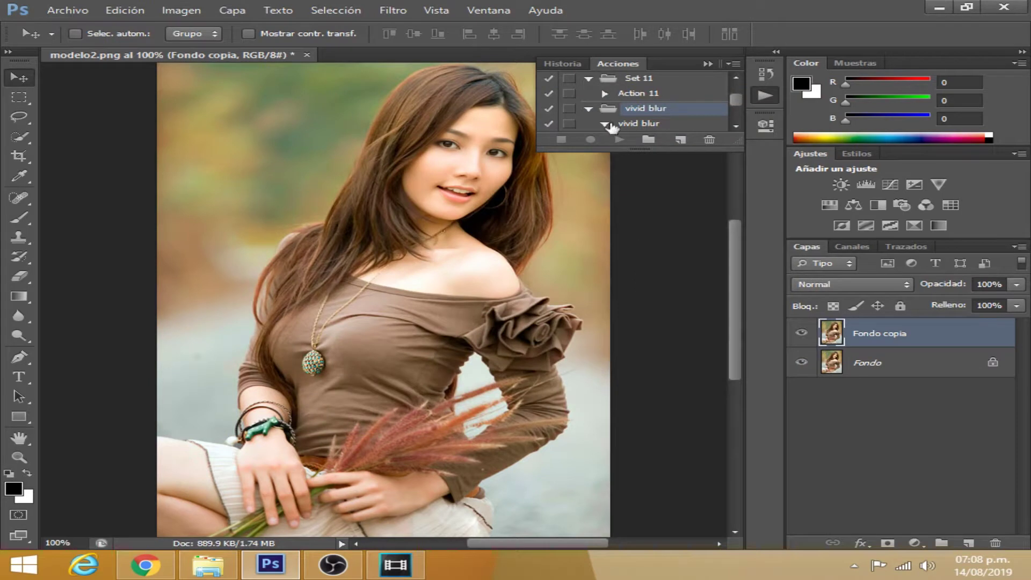
left_click(628, 124)
left_click(620, 140)
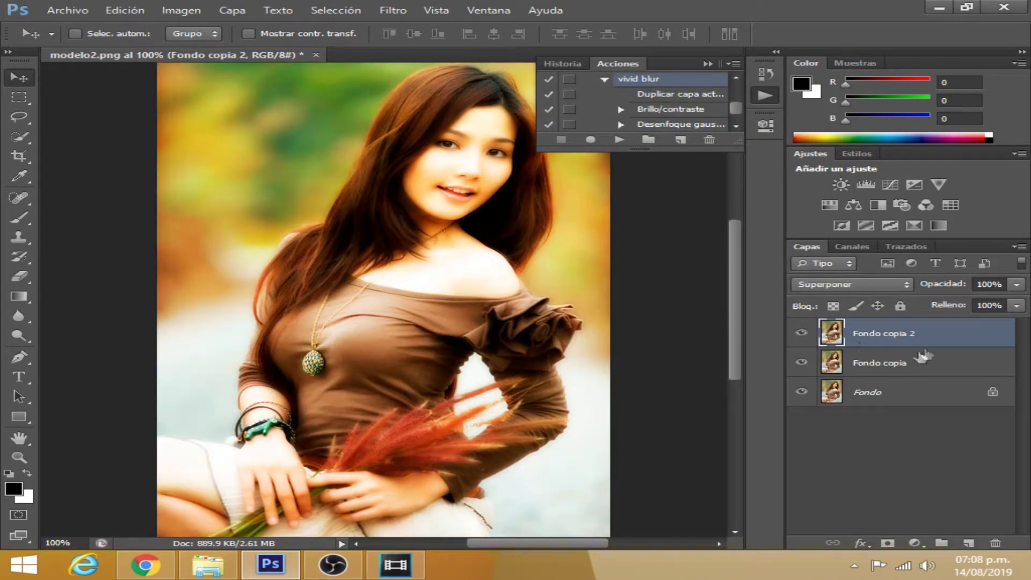
- Delete the Fondo copia 2 and Fondo copia layers and duplicate Fondo for another trial
key("Delete")
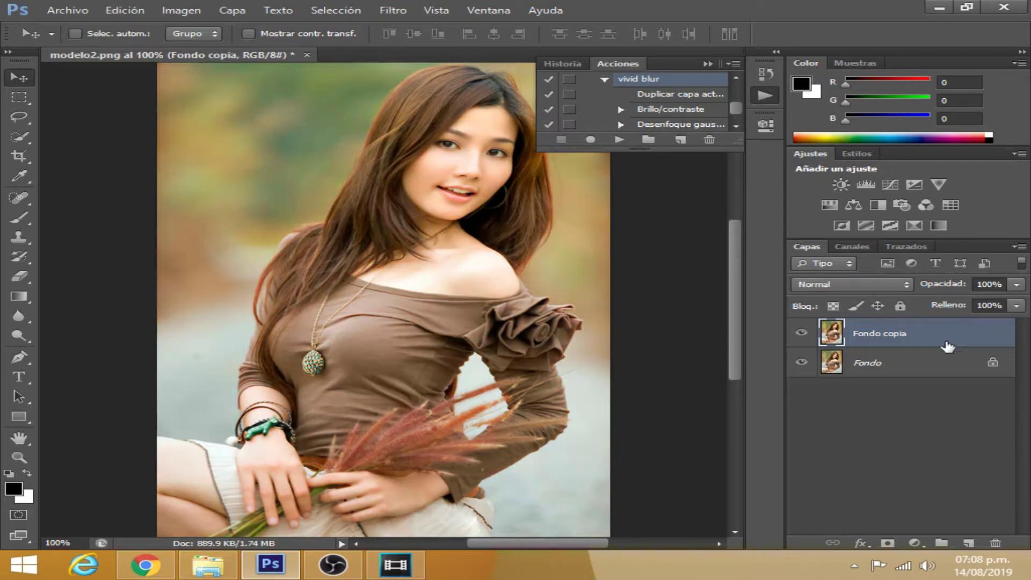
key("Delete")
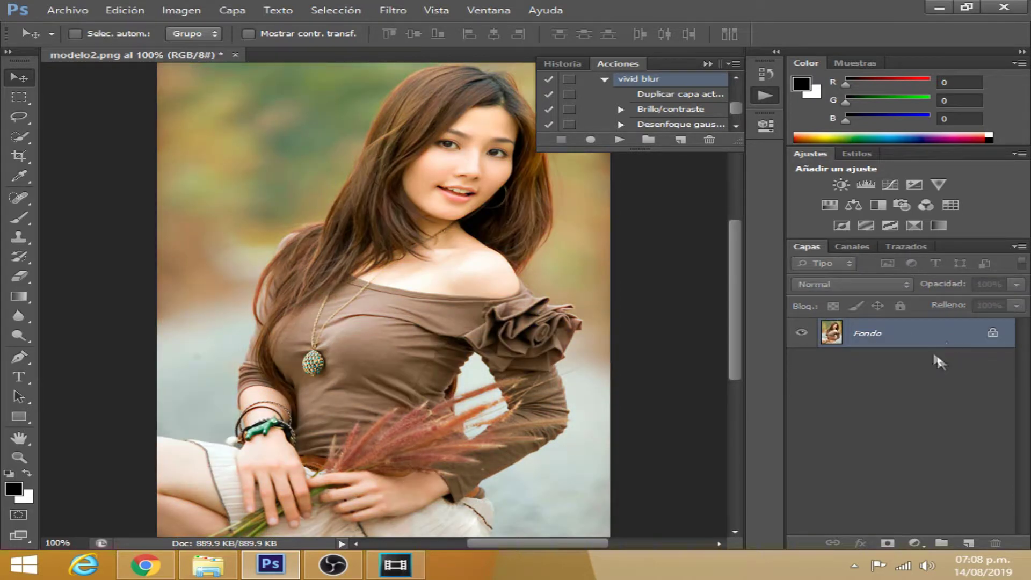
left_click_drag(927, 340, 968, 545)
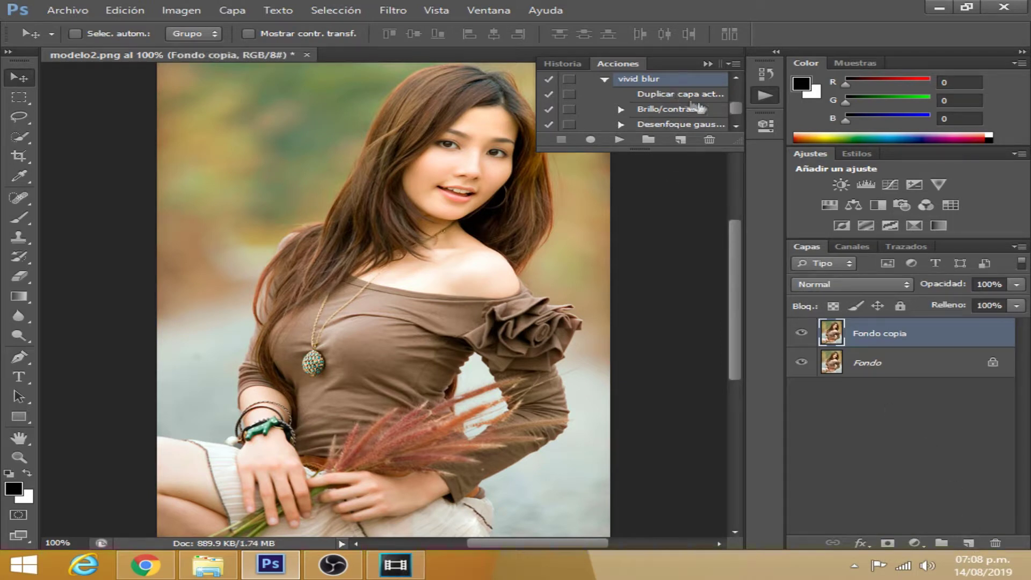
- Load the comic action file from the acciones folder
left_click(736, 64)
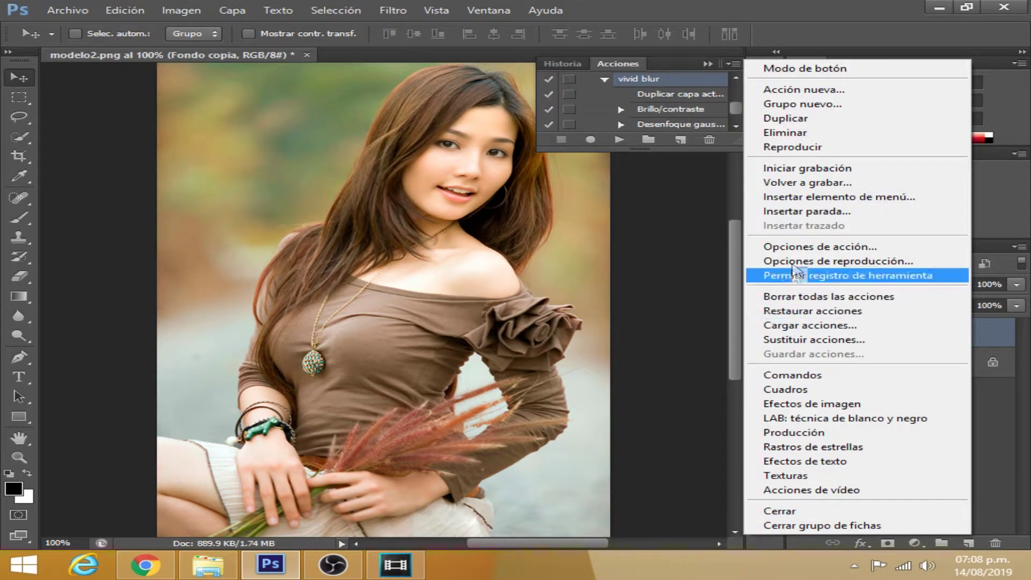
left_click(795, 325)
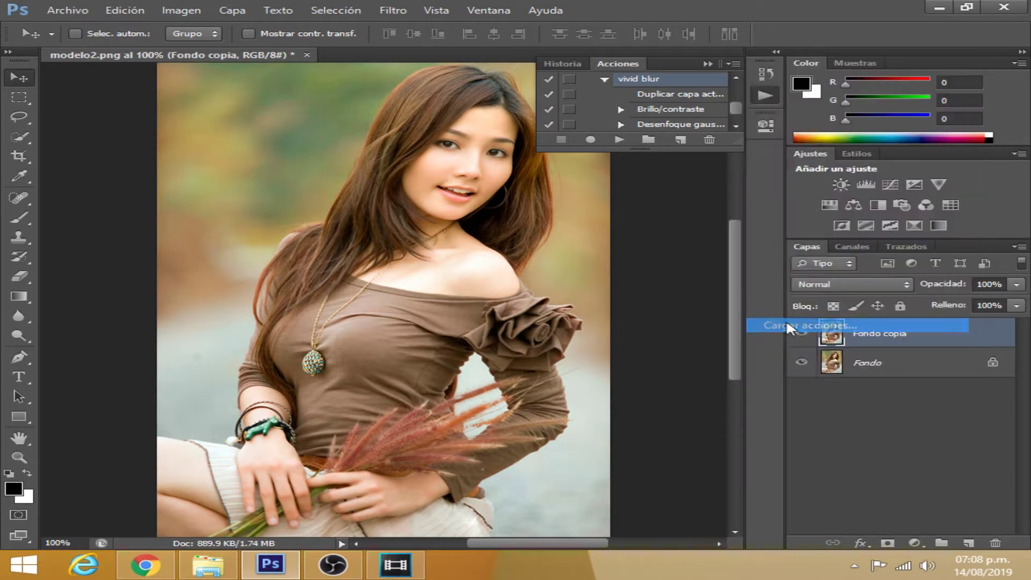
left_click_drag(808, 176, 811, 269)
left_click(523, 242)
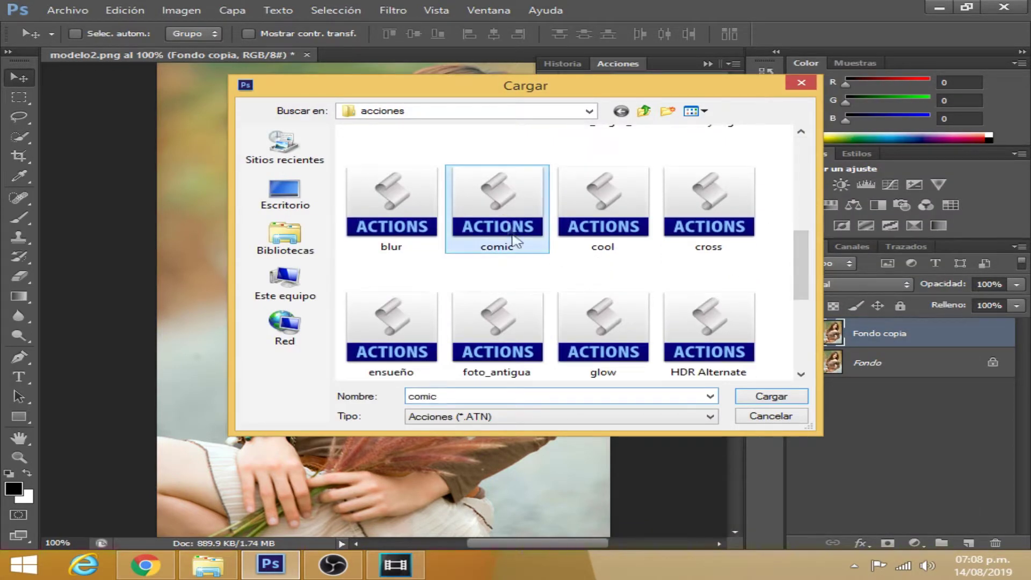
left_click(756, 391)
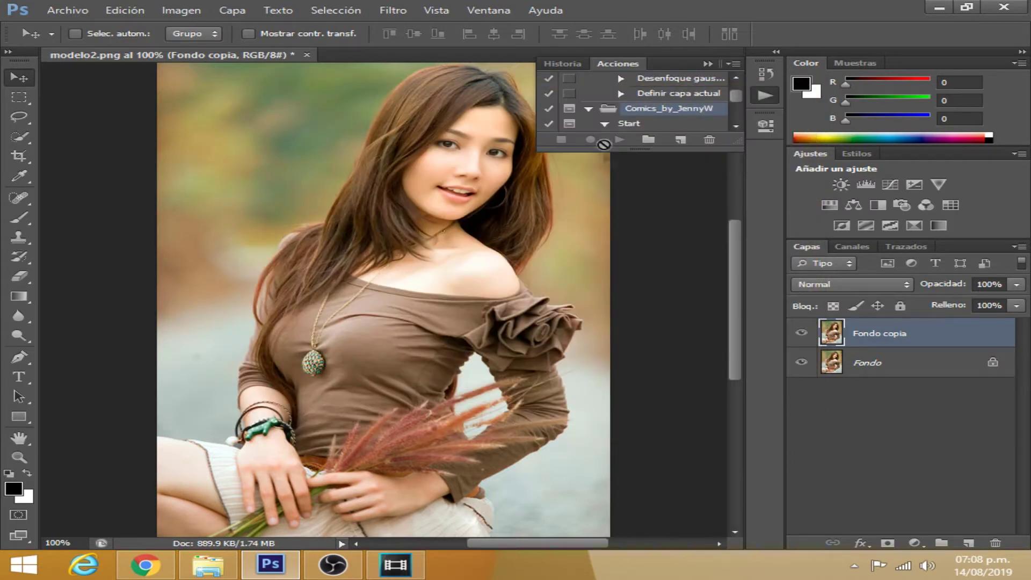
- Play the comic set's Start action on Fondo copia, continuing through its messages and accepting the preset filter settings
left_click(628, 123)
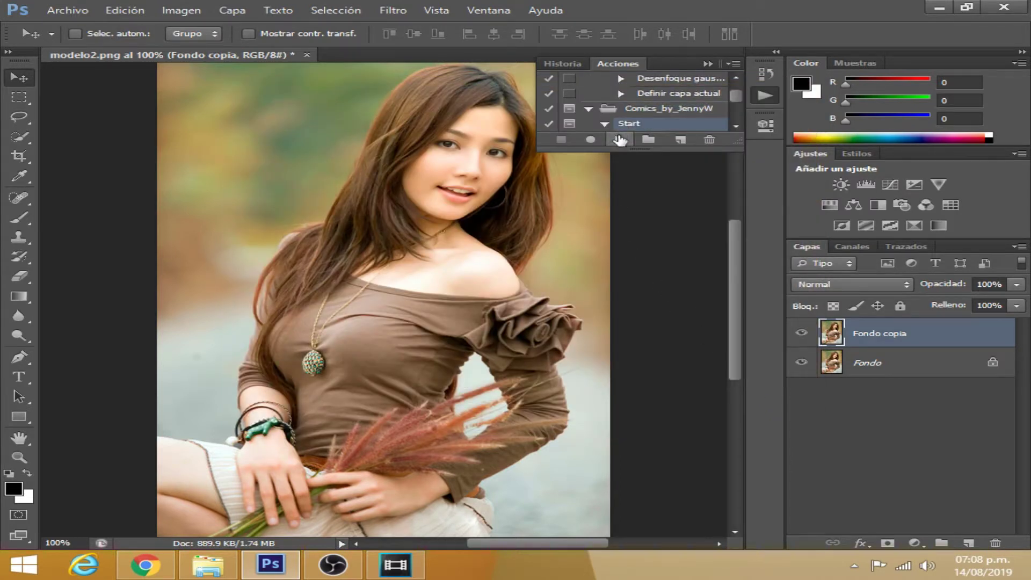
left_click(620, 140)
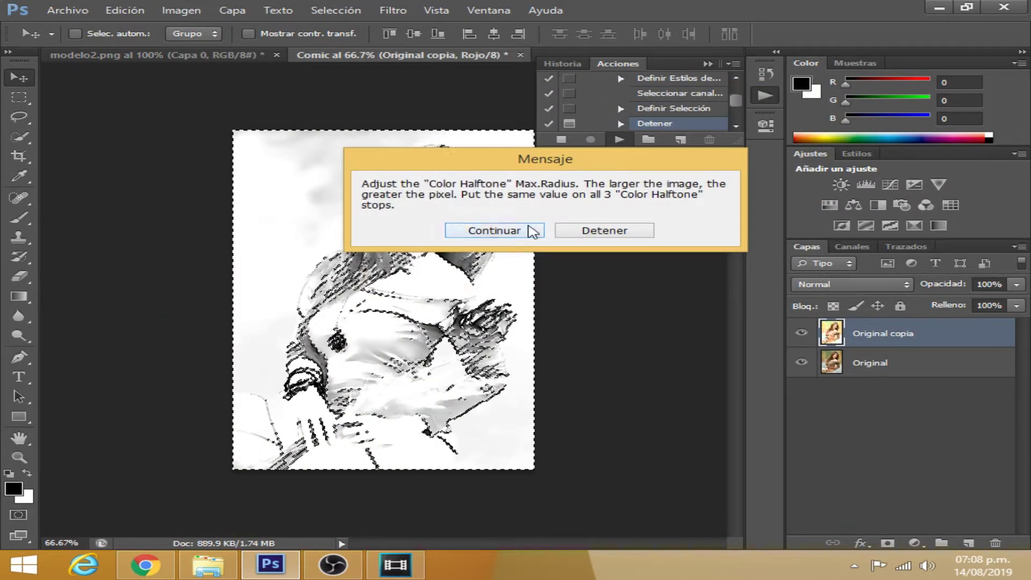
left_click(532, 232)
left_click(598, 168)
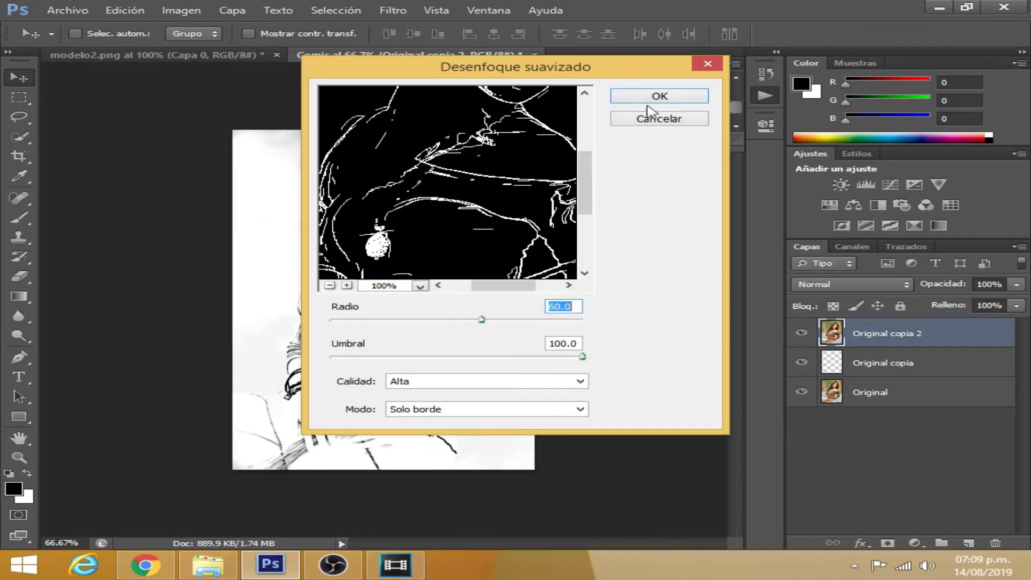
left_click(652, 100)
left_click(645, 123)
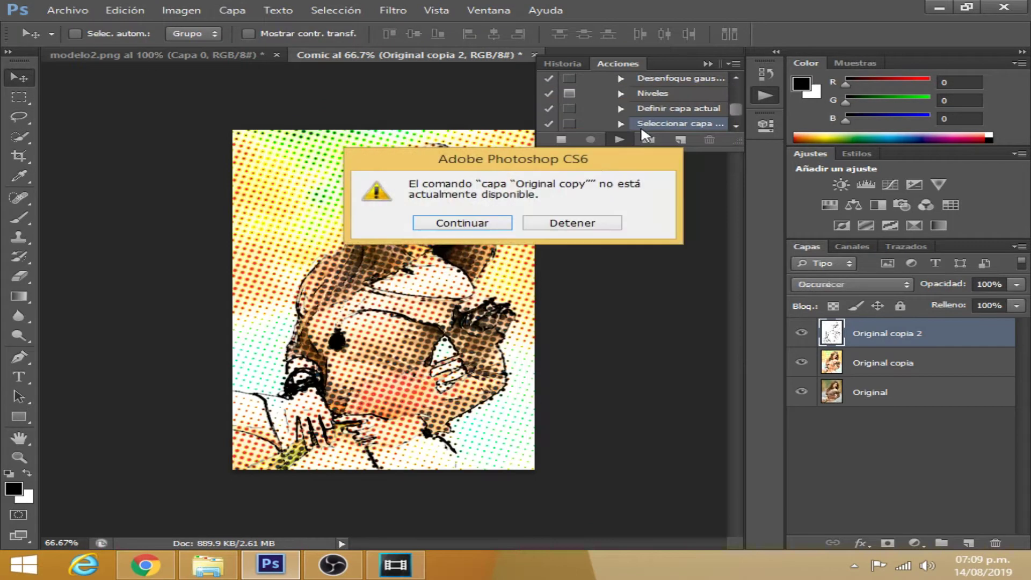
left_click(494, 223)
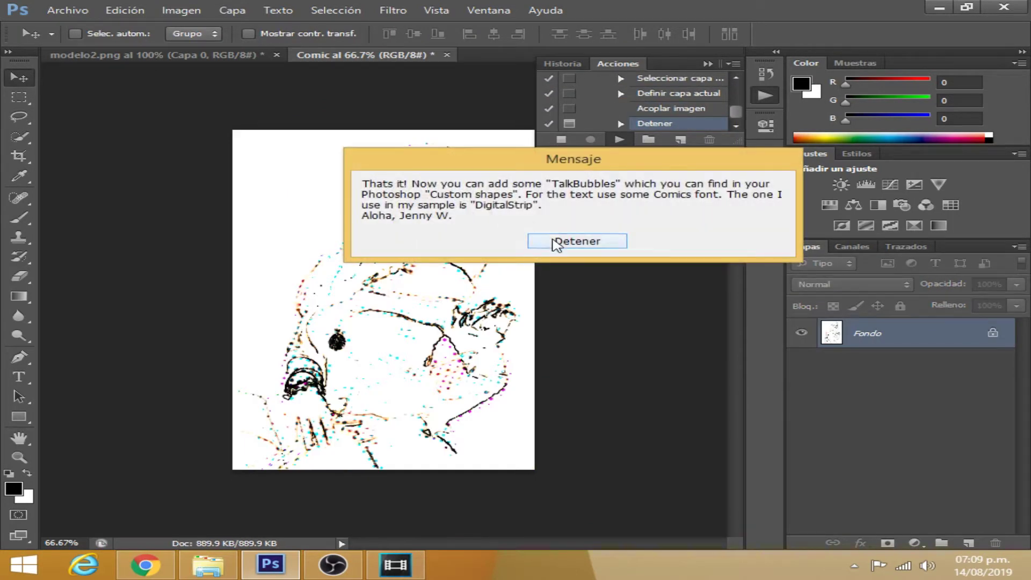
left_click(560, 240)
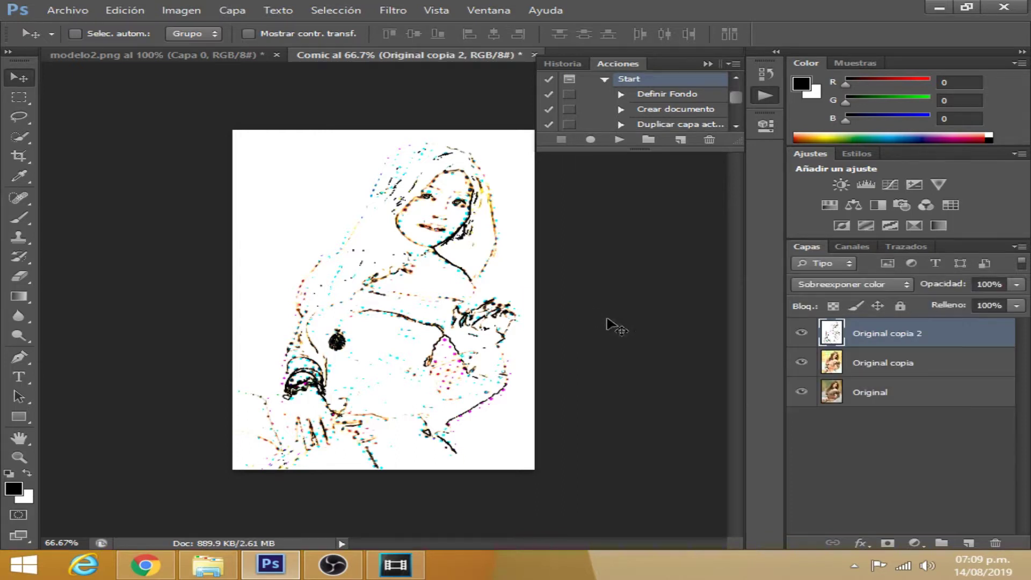
- Delete the Original copia and Original copia 2 layers in the Comic document and duplicate the Original layer
left_click(870, 363)
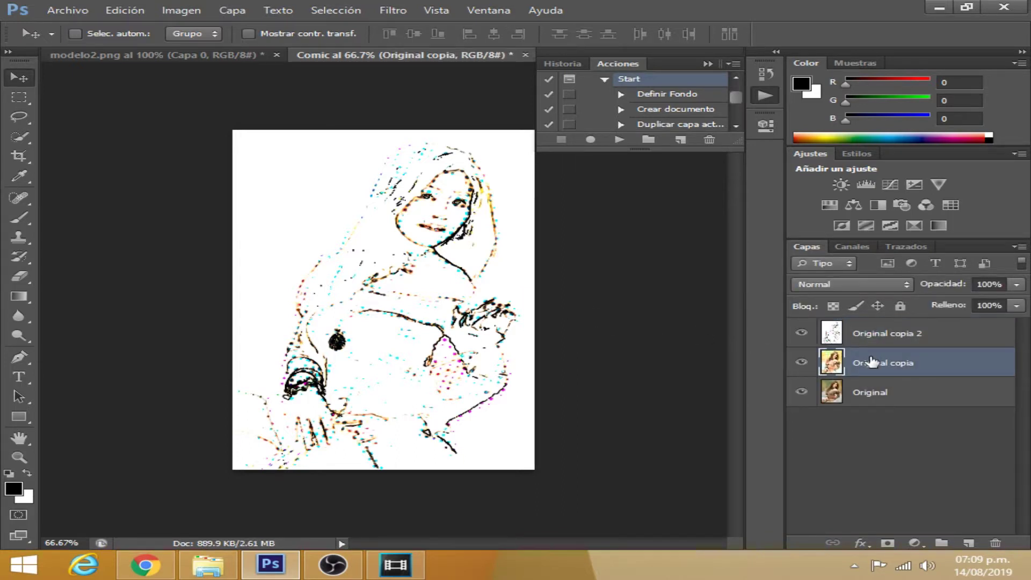
key("Delete")
left_click(886, 335)
key("Delete")
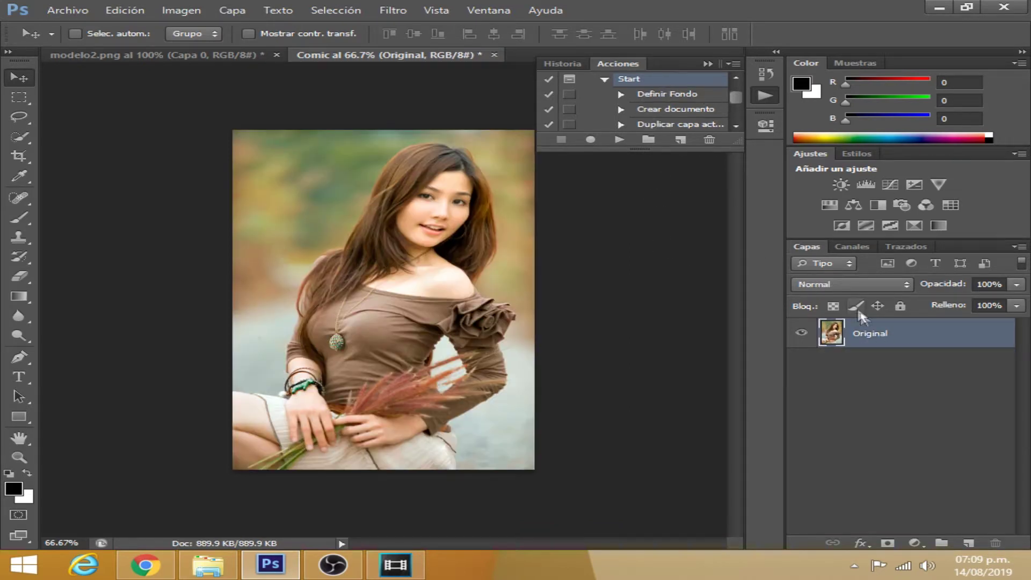
left_click_drag(910, 334, 968, 543)
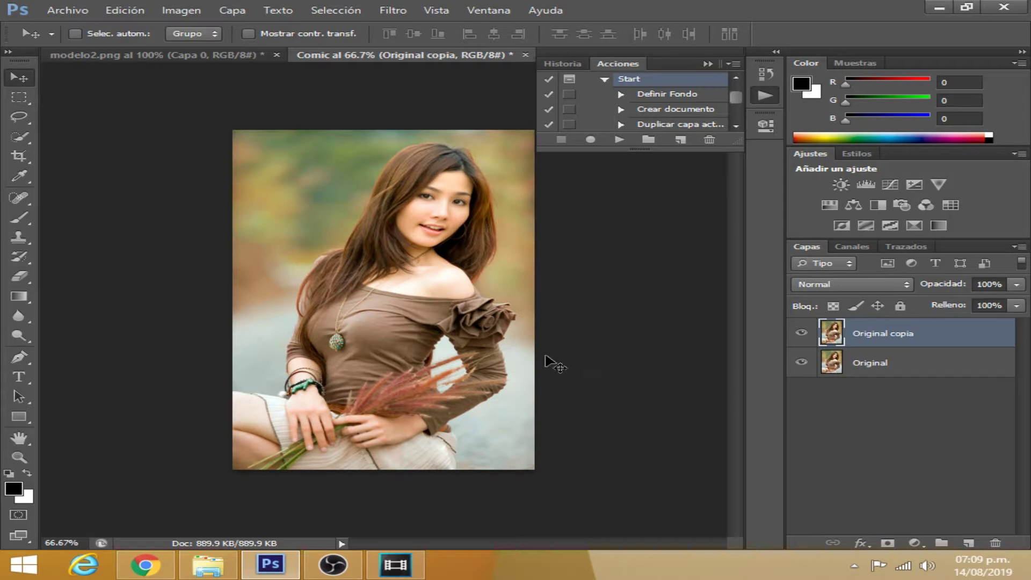
key("ctrl+1")
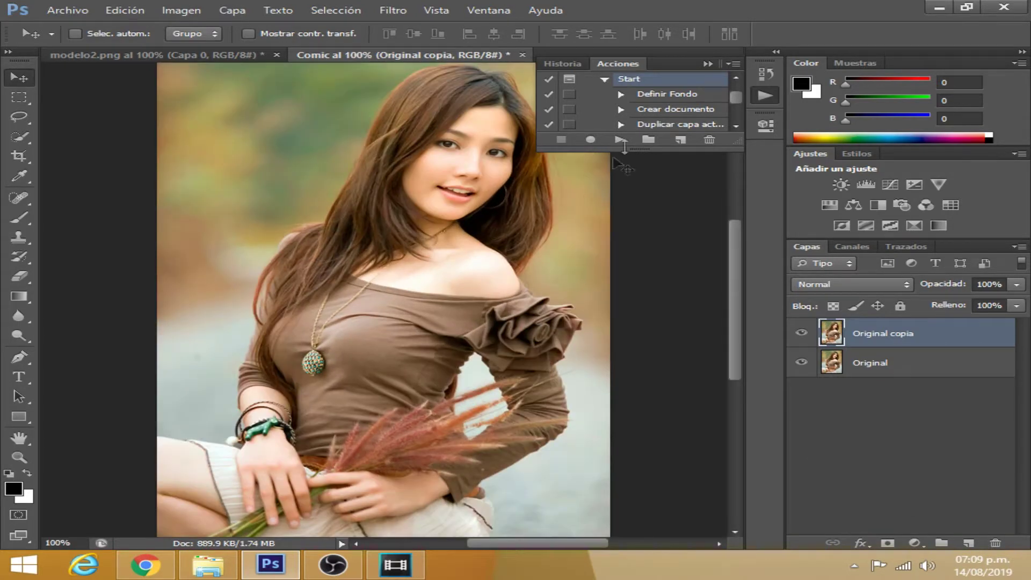
- Load the cool action file from the acciones folder
left_click(733, 64)
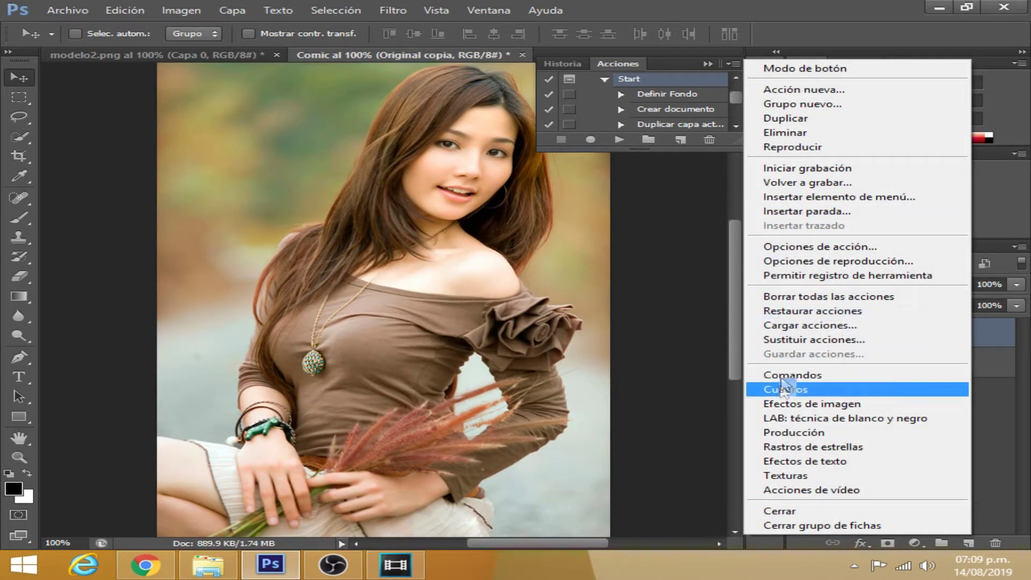
left_click(784, 325)
left_click_drag(804, 166, 809, 272)
left_click(603, 206)
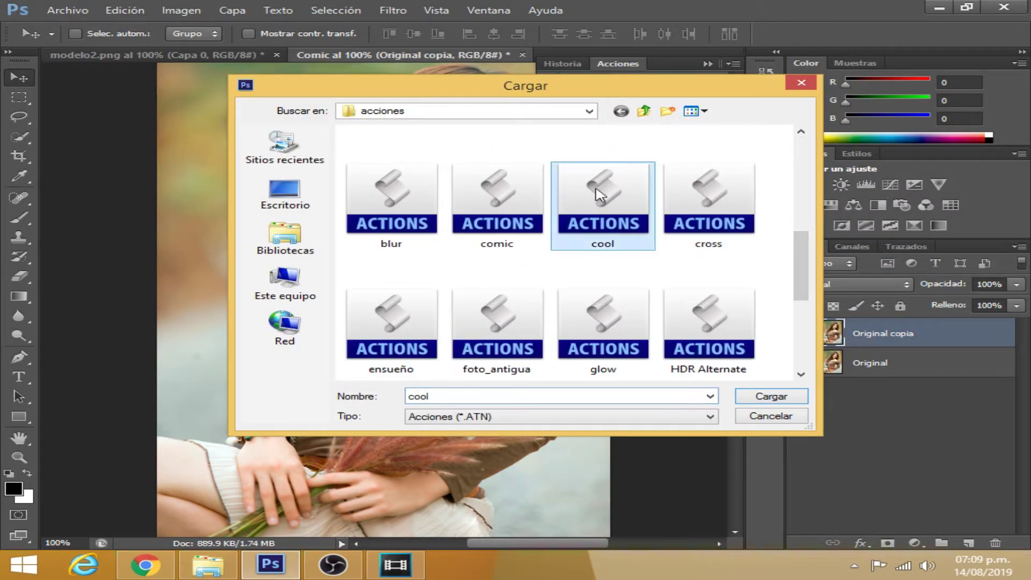
left_click(772, 396)
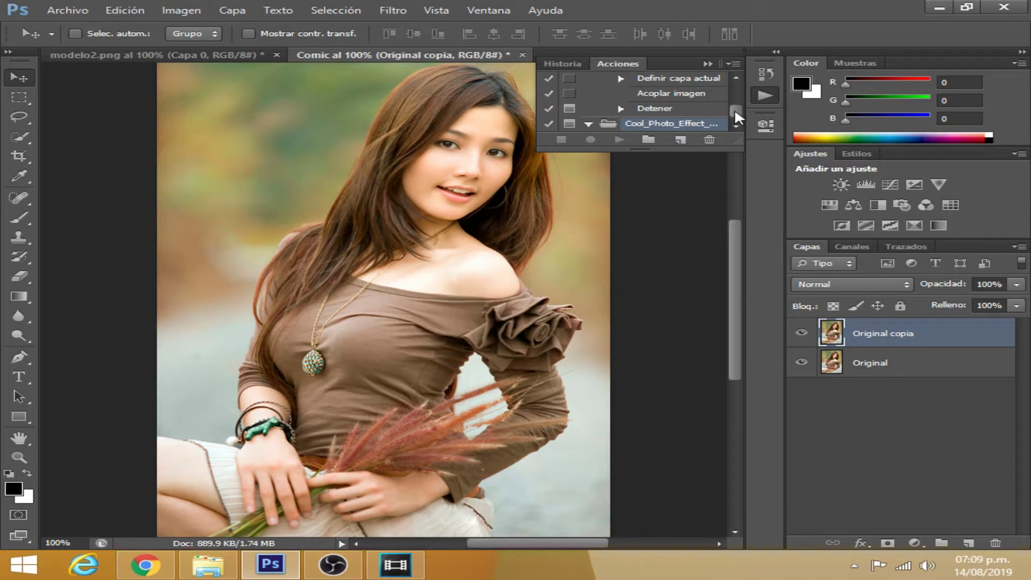
- Play the Photo_effect action on Original copia with brightness -5 and contrast 5, and toggle the layer's visibility to compare
left_click(735, 124)
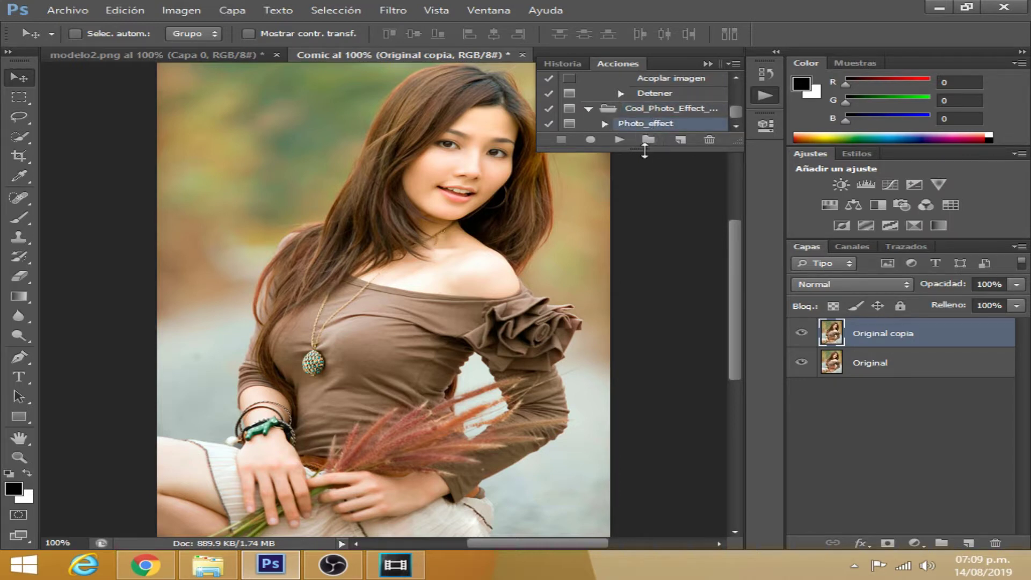
left_click(623, 140)
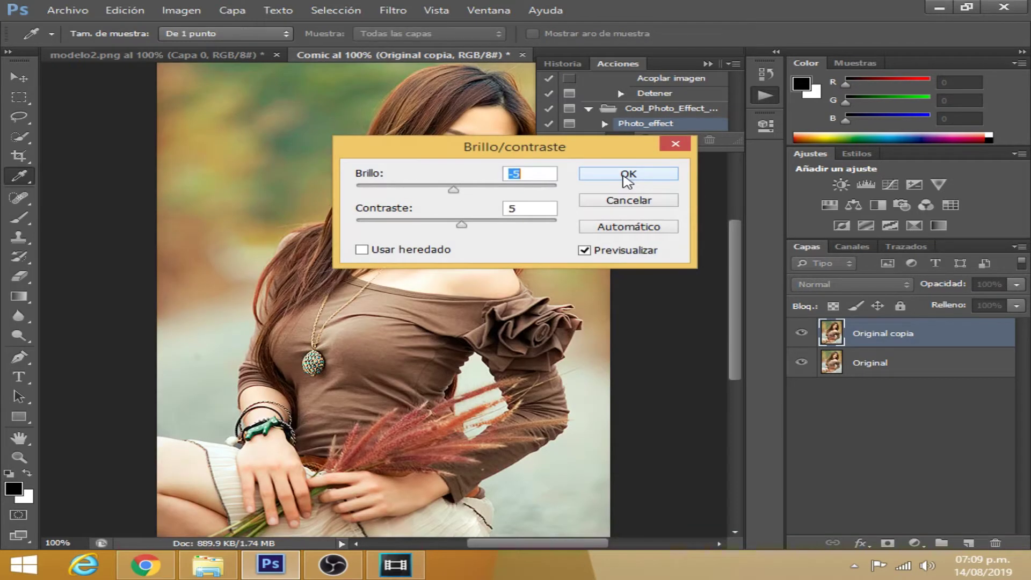
left_click(627, 175)
left_click(802, 335)
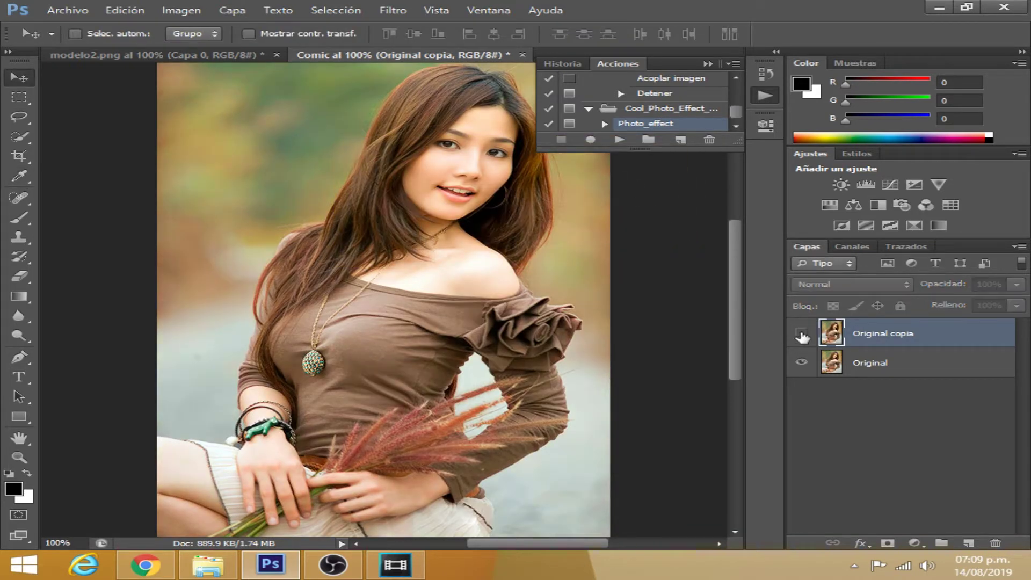
left_click(802, 336)
left_click(802, 336)
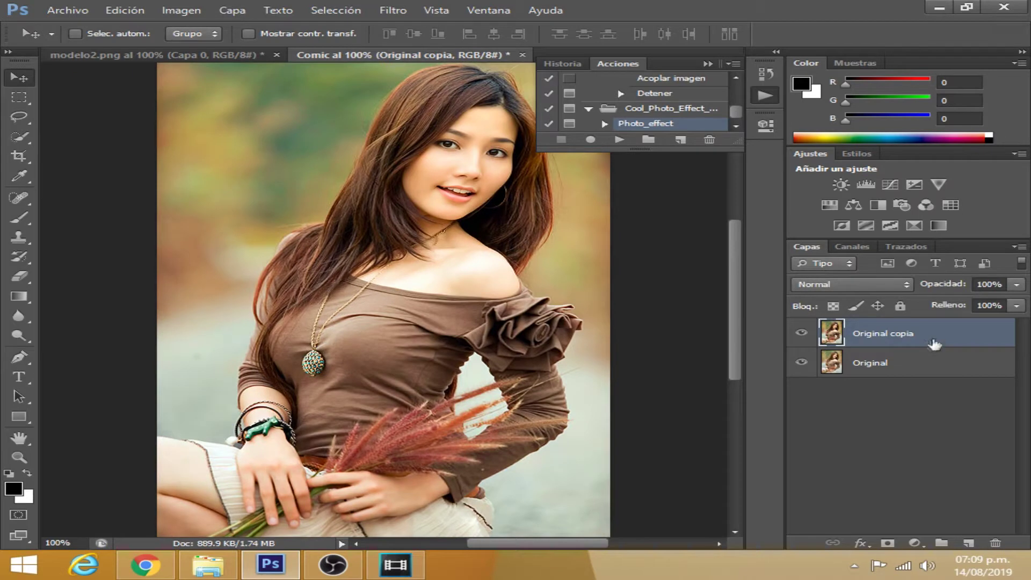
- Delete the Original copia layer with the photo effect and duplicate the Original layer again
left_click(995, 543)
left_click(483, 226)
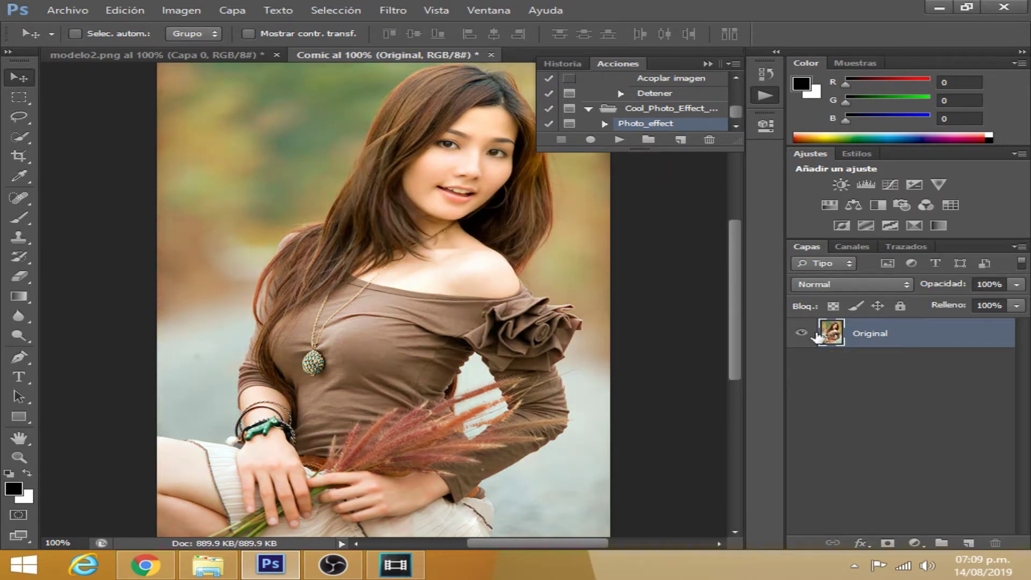
key("ctrl+j")
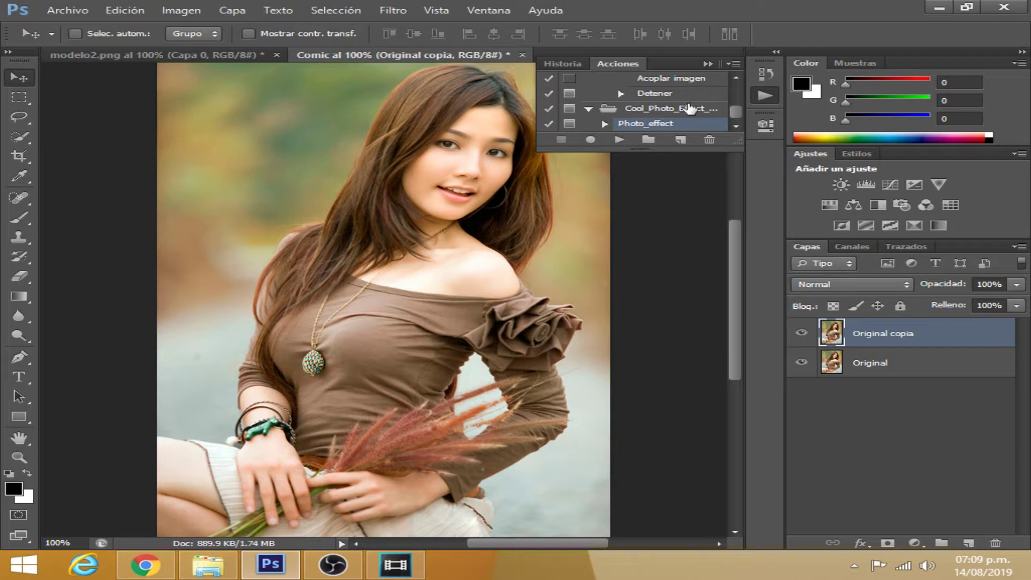
- Delete the loaded cool photo effect, comic and vivid blur action sets
left_click(709, 140)
left_click(494, 224)
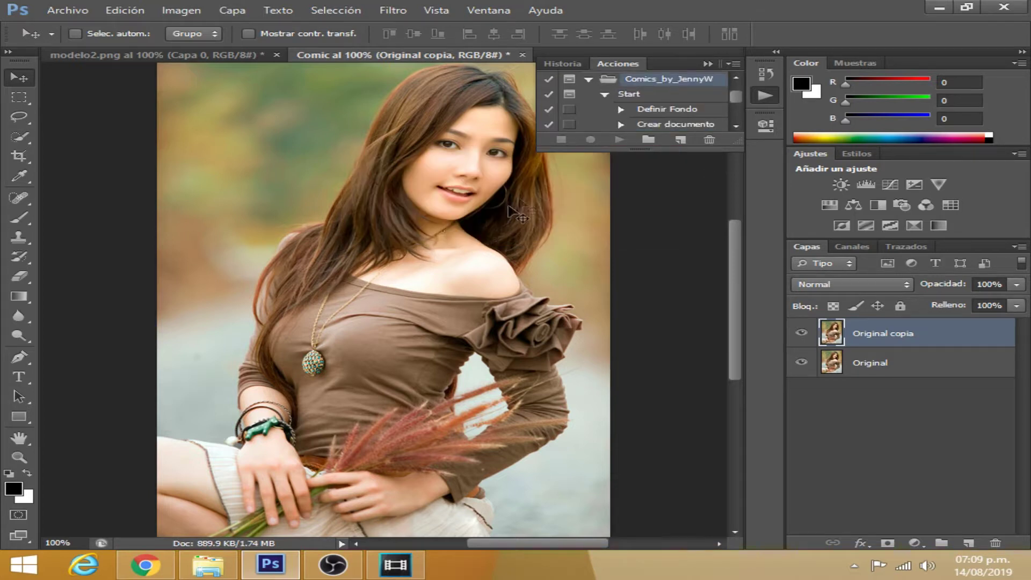
left_click(709, 140)
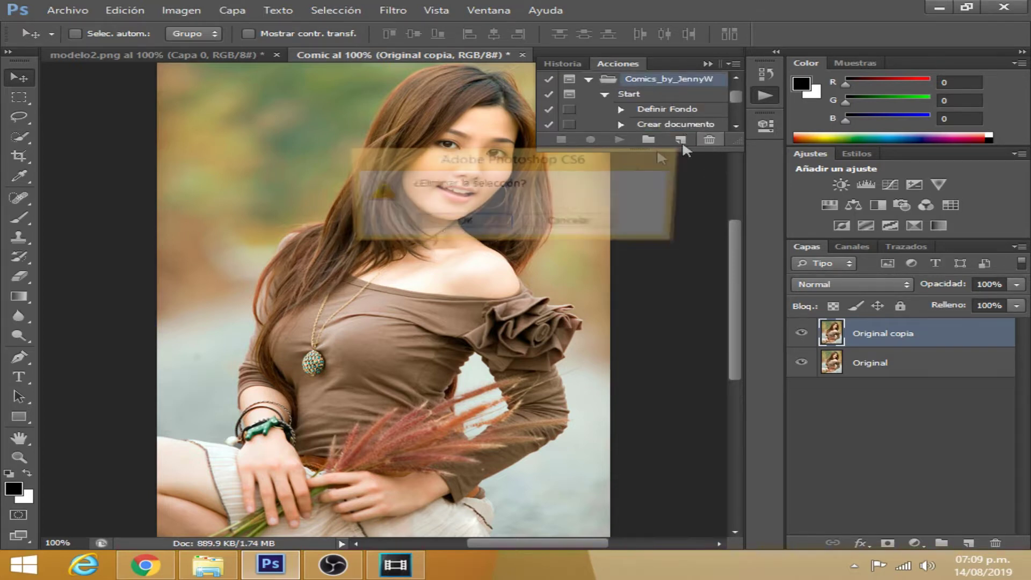
left_click(489, 225)
left_click(670, 93)
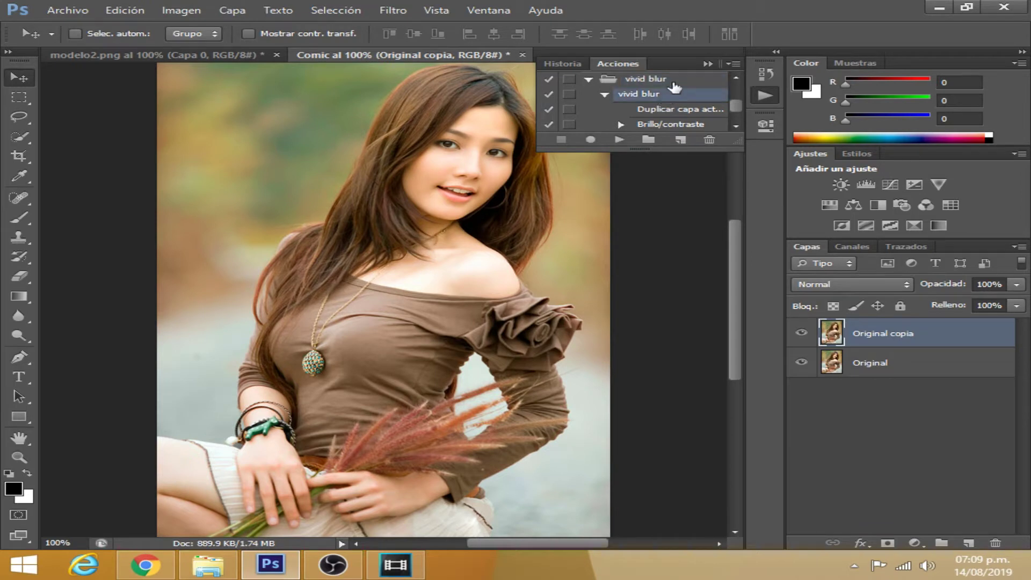
left_click(672, 81)
left_click(709, 139)
left_click(478, 224)
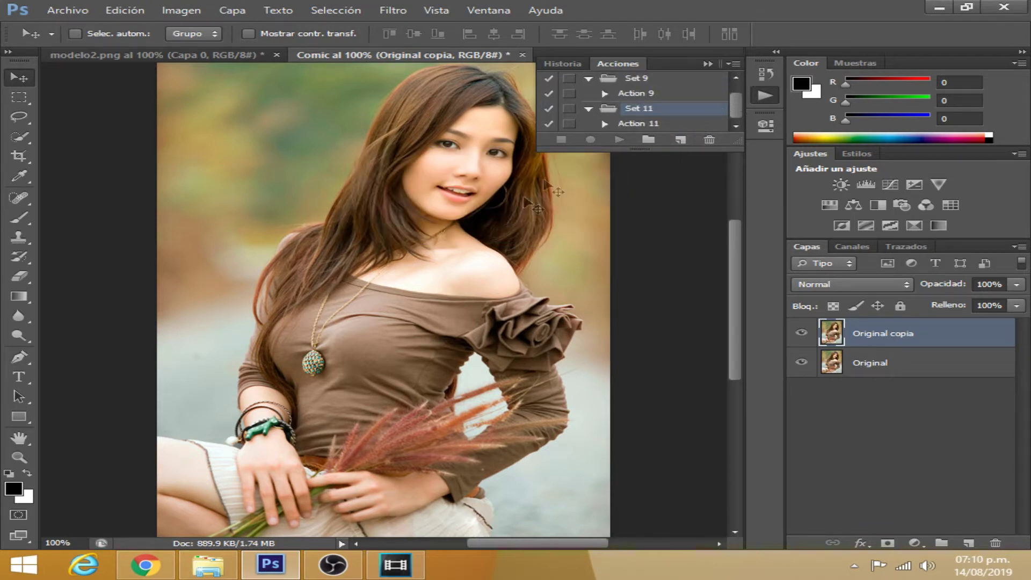
- Load the HDR Alternate action file from the acciones folder and play its Action 1 on the Original copia layer
left_click(732, 63)
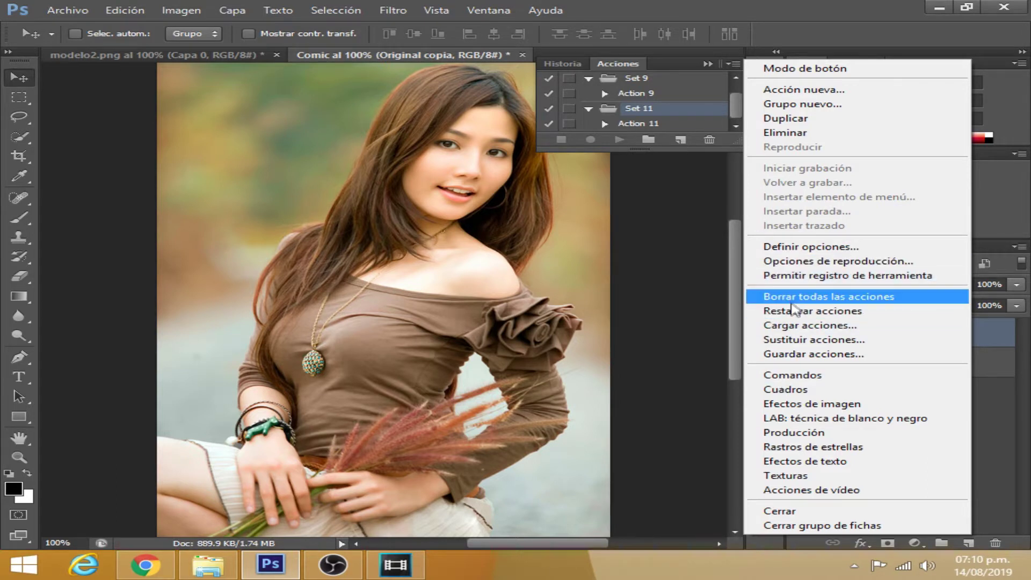
left_click(786, 326)
left_click_drag(804, 165, 810, 320)
left_click(733, 253)
left_click(724, 171)
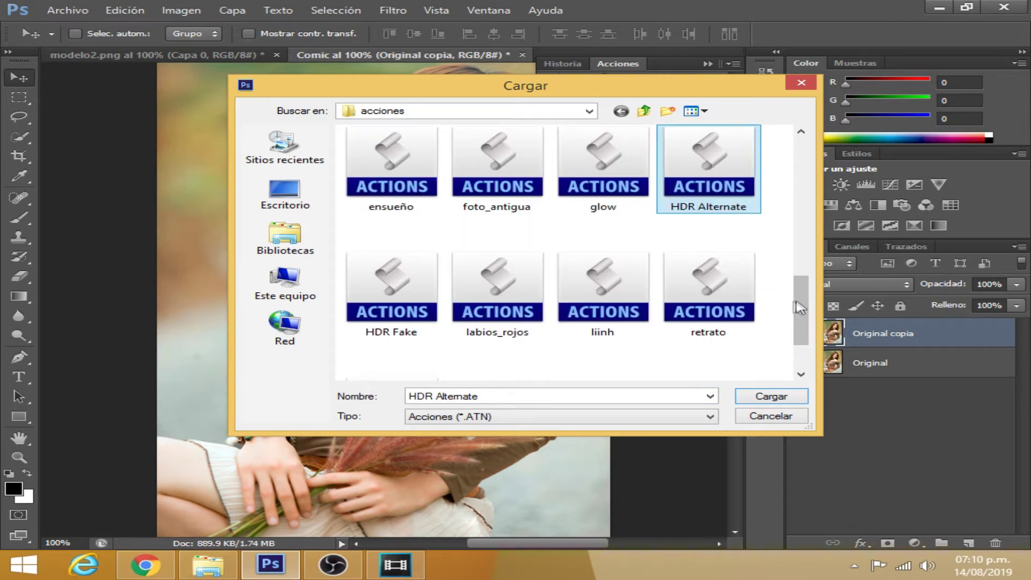
left_click(777, 397)
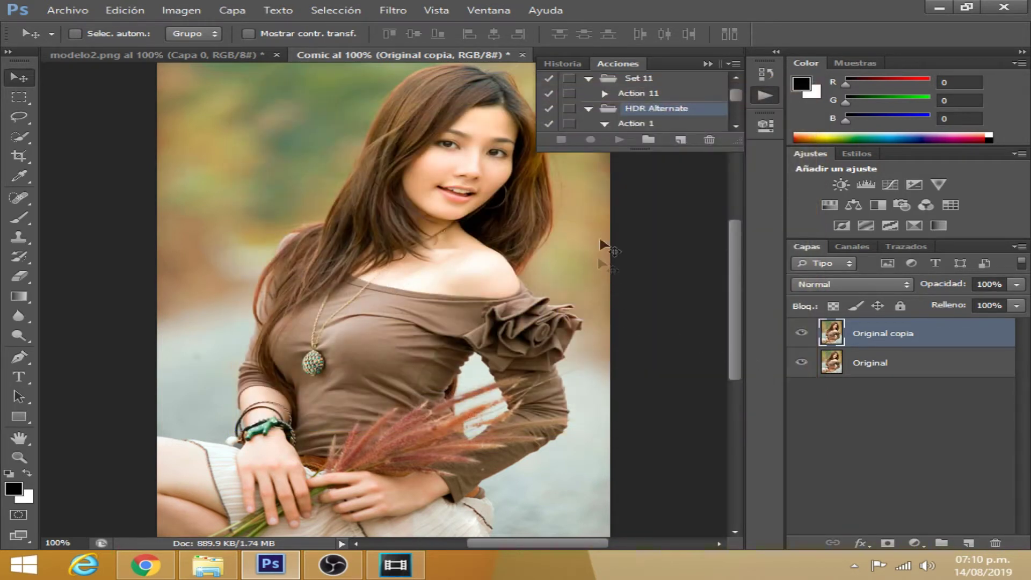
left_click(636, 124)
left_click(619, 140)
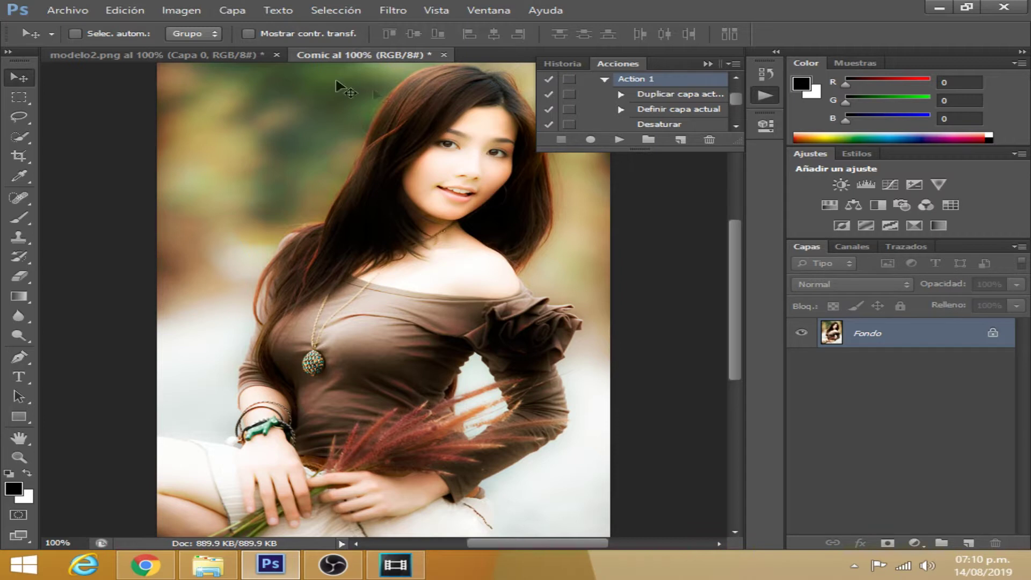
- Close the Comic document without saving and select the Fondo copia layer in modelo2.png
left_click(443, 54)
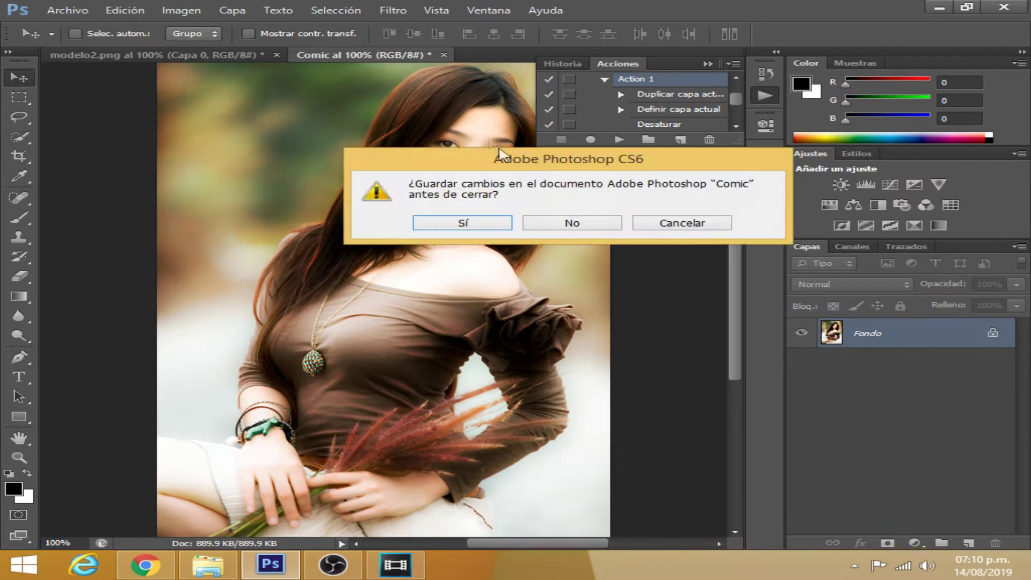
left_click(589, 224)
left_click(894, 334)
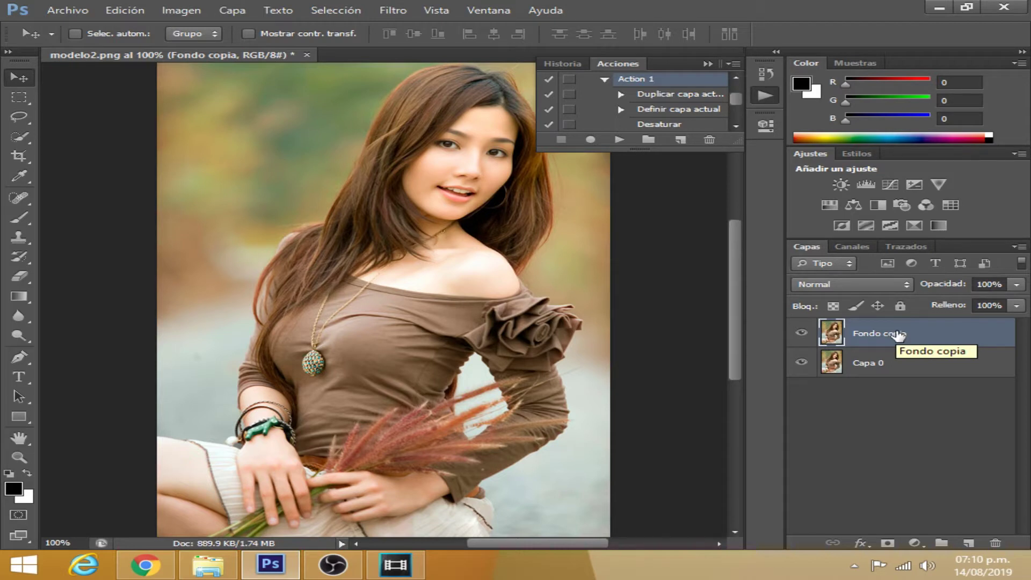
- Delete Action 1 and its HDR Alternate action set
left_click(709, 139)
left_click(489, 225)
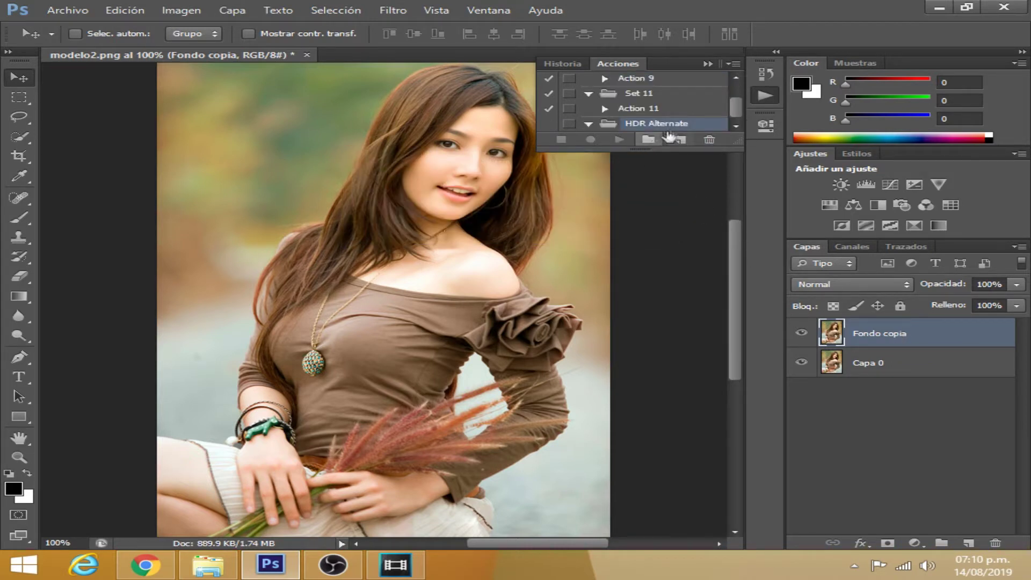
left_click(710, 139)
left_click(453, 224)
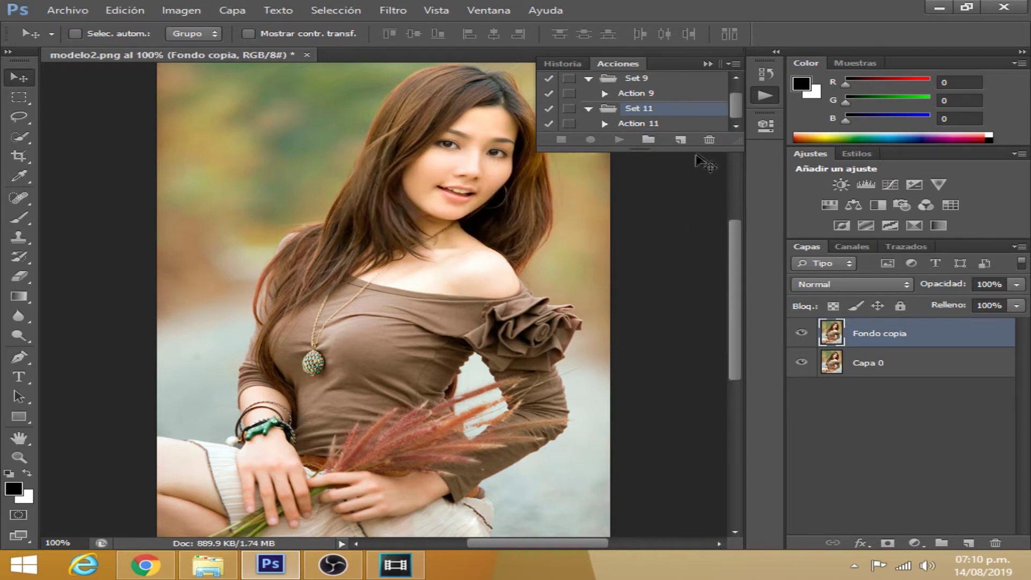
- Load the liinh action file from the acciones folder and play its action 12 on the Fondo copia layer
left_click(734, 63)
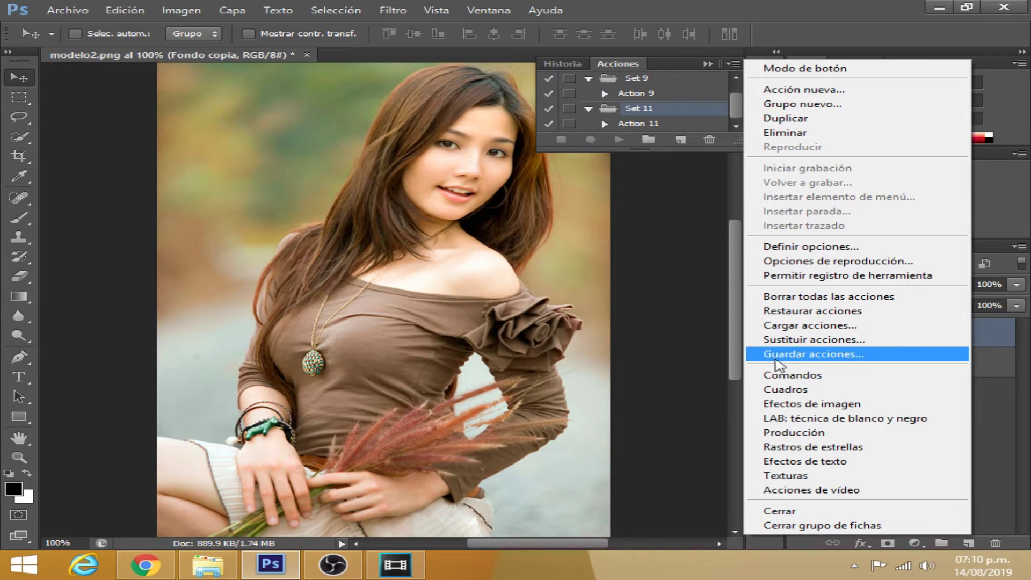
left_click(788, 325)
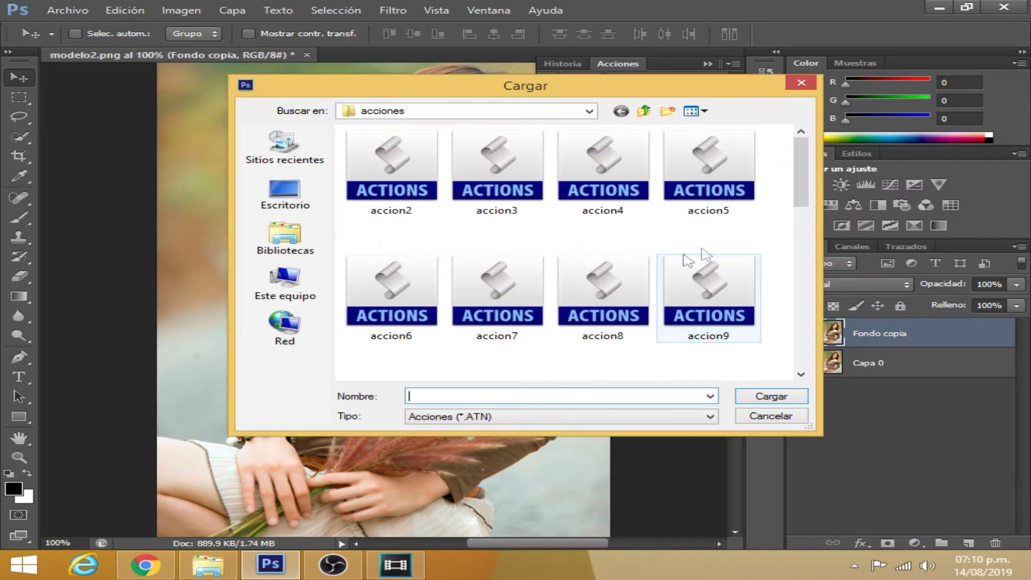
left_click_drag(799, 170, 801, 320)
left_click(478, 270)
left_click(614, 273)
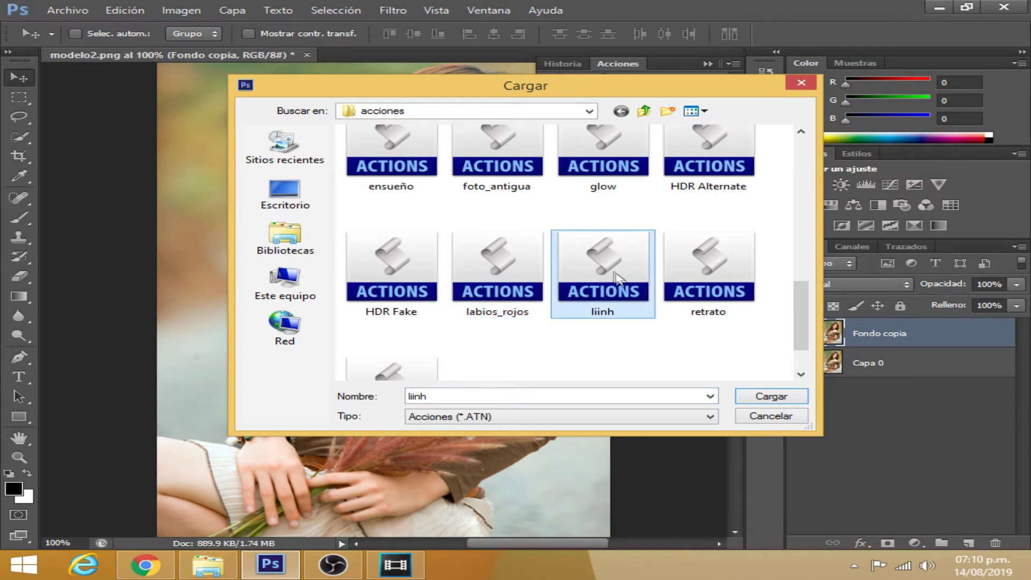
left_click(749, 398)
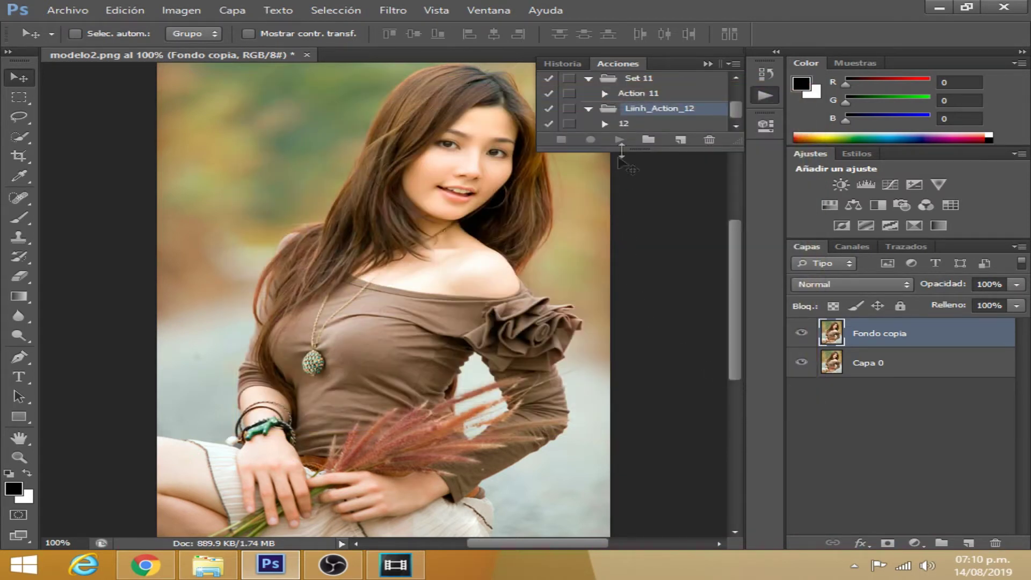
left_click(631, 125)
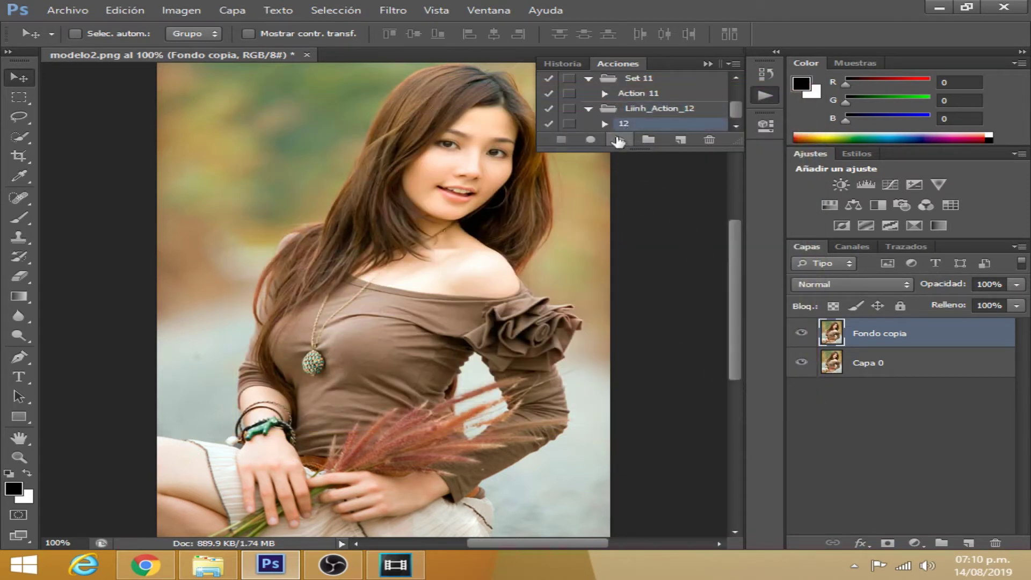
left_click(619, 141)
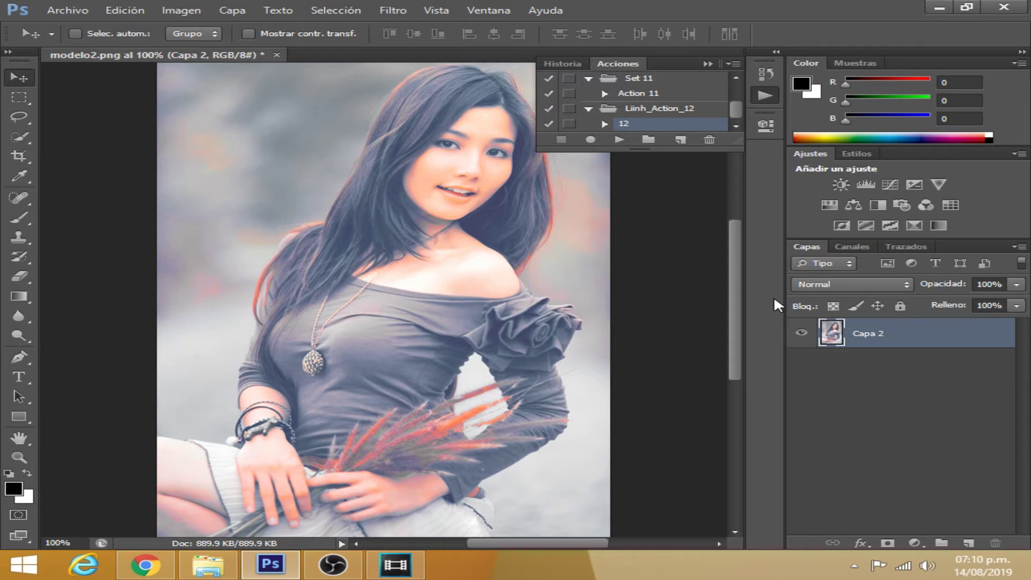
- Undo the action's final layer merge and delete the layers from Capa 2 down to Fondo copia
key("ctrl+z")
left_click(922, 487)
left_click(922, 508)
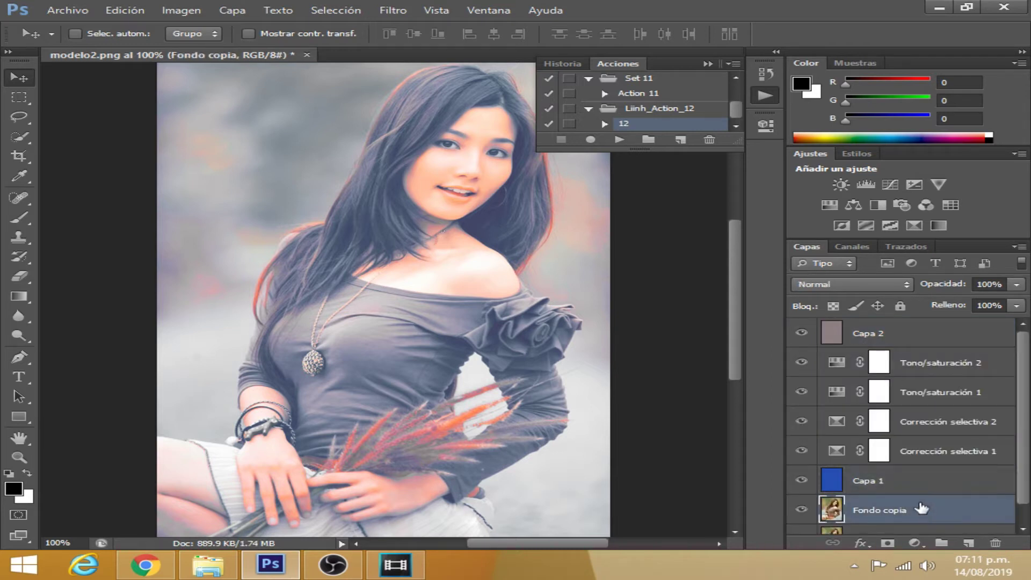
left_click(907, 339, "shift")
key("Delete")
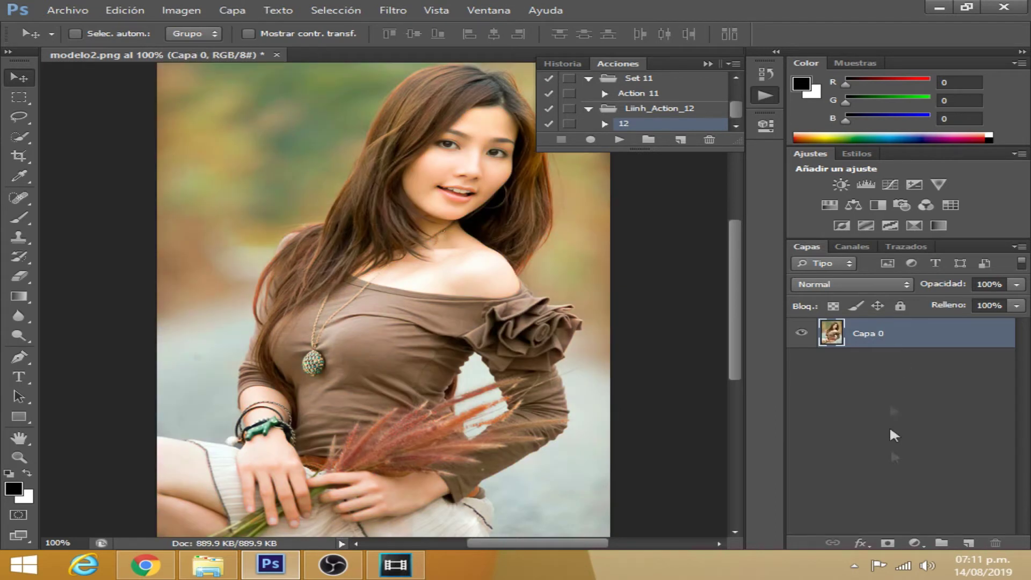
- Duplicate the Capa 0 layer and delete the Liinh_Action_12 action set
left_click_drag(916, 338, 968, 542)
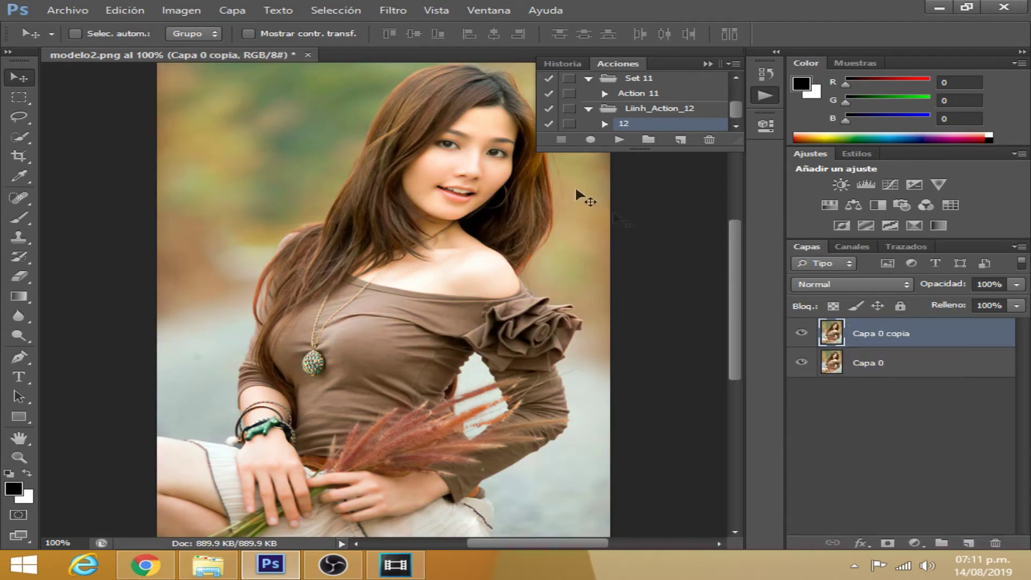
left_click(650, 108)
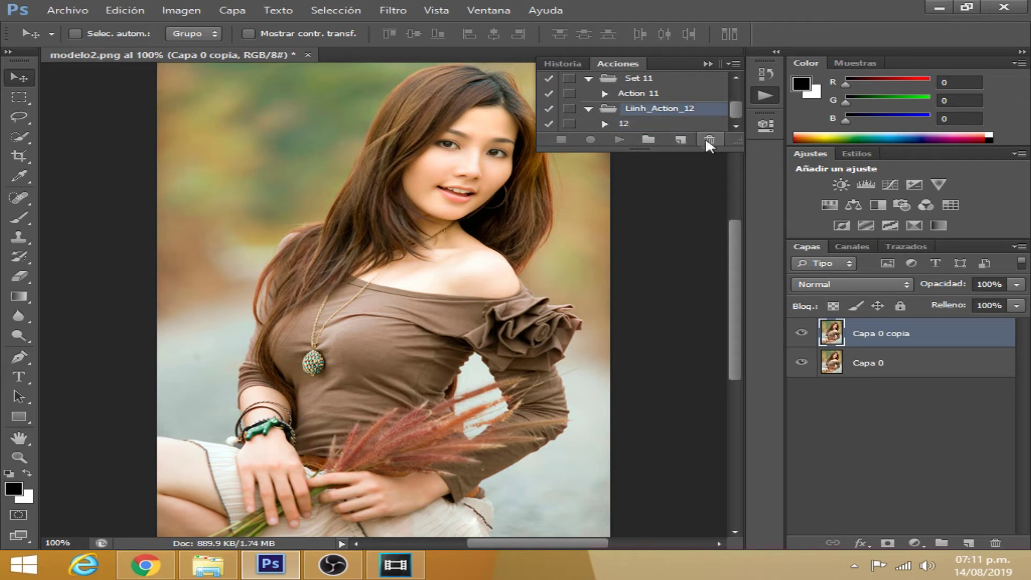
left_click(709, 139)
left_click(491, 224)
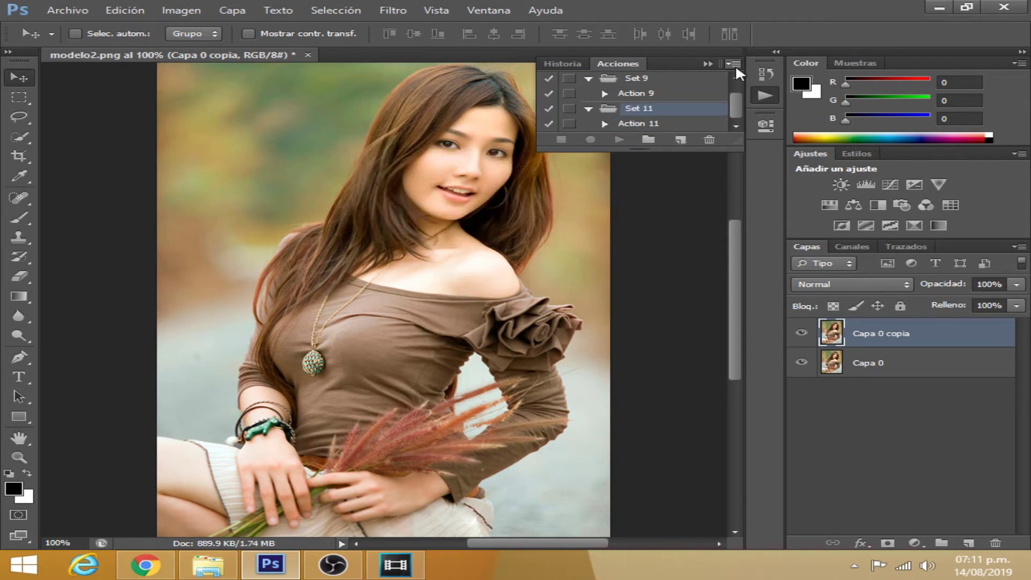
- Load the retrato action file from the acciones folder
left_click(735, 63)
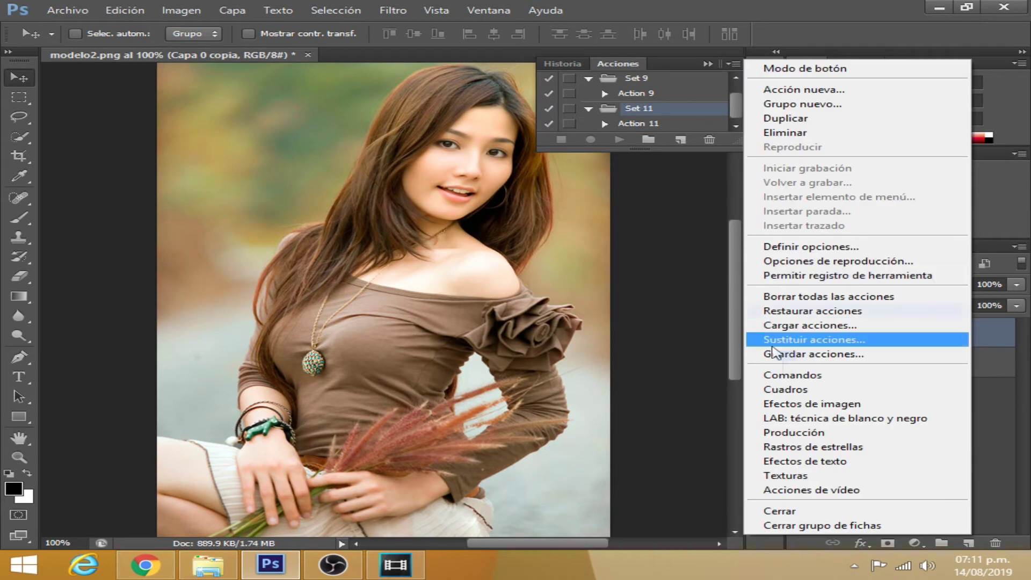
left_click(789, 325)
left_click_drag(806, 194, 806, 344)
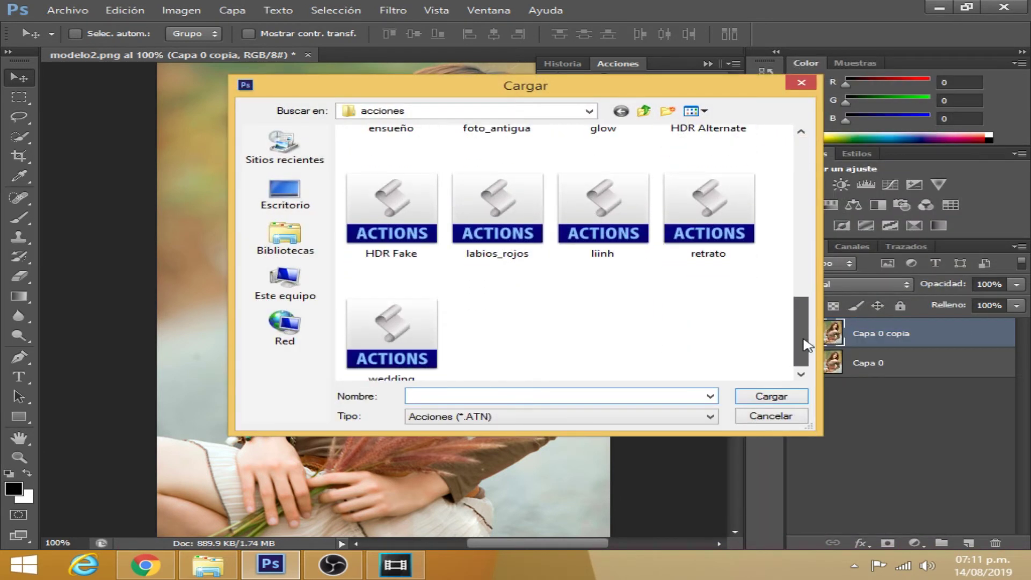
left_click(703, 215)
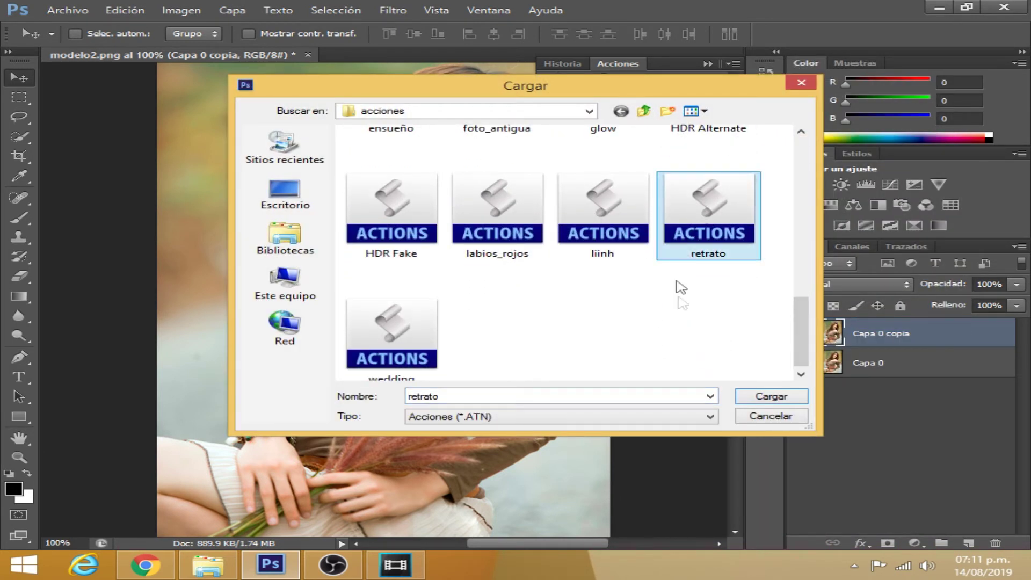
left_click(769, 397)
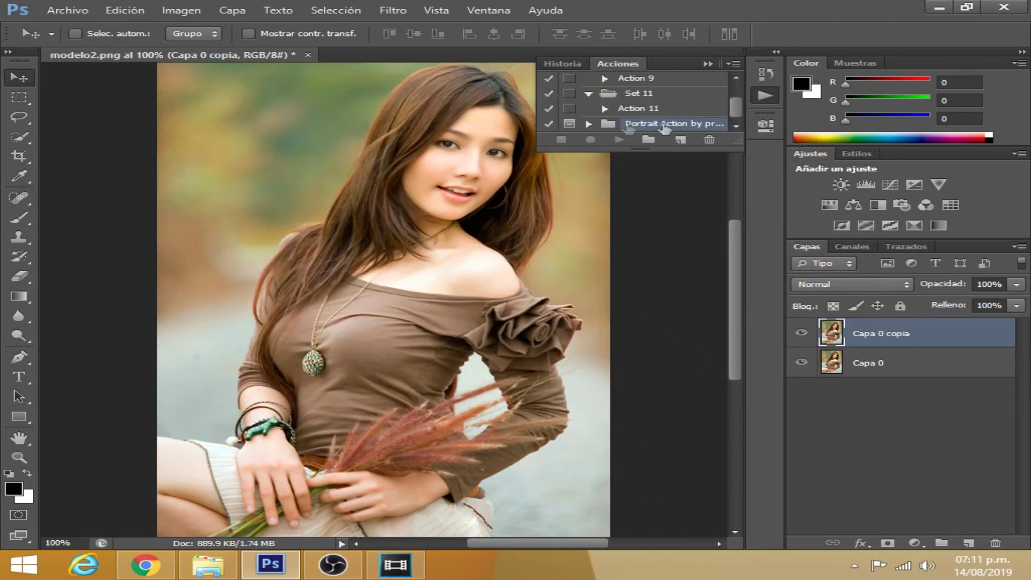
- Play Portrait Action Part 1 on Capa 0 copia, accepting the unsharp mask settings and continuing past the unavailable Gradient Map 1 command
left_click(589, 124)
scroll(732, 128, "down", 1)
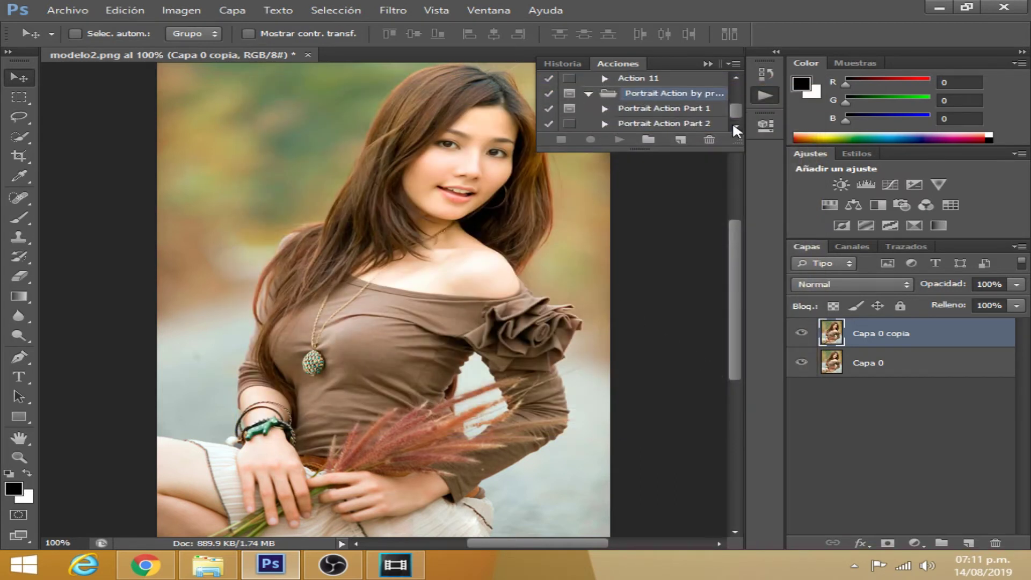
left_click(666, 114)
left_click(613, 139)
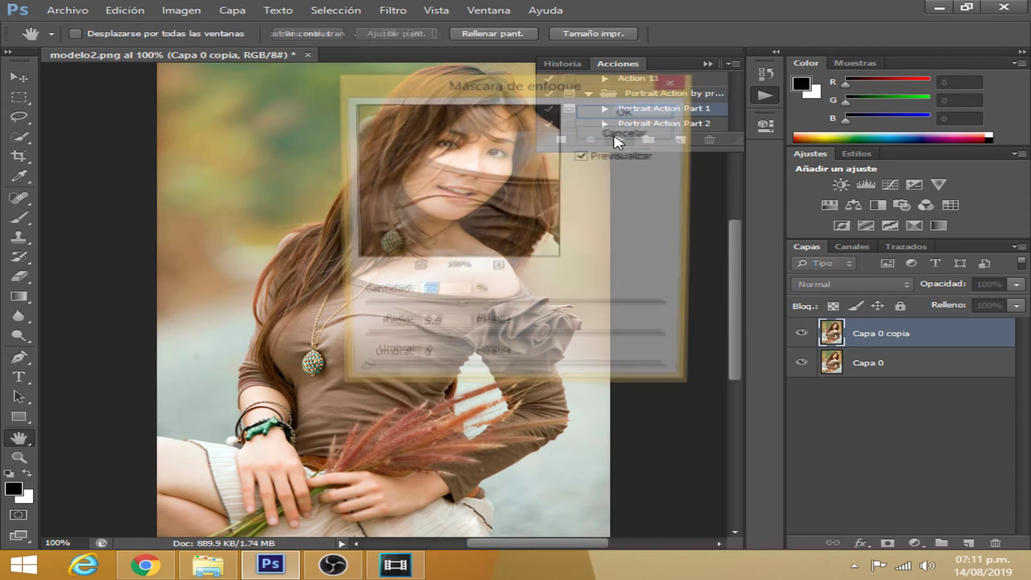
left_click(612, 113)
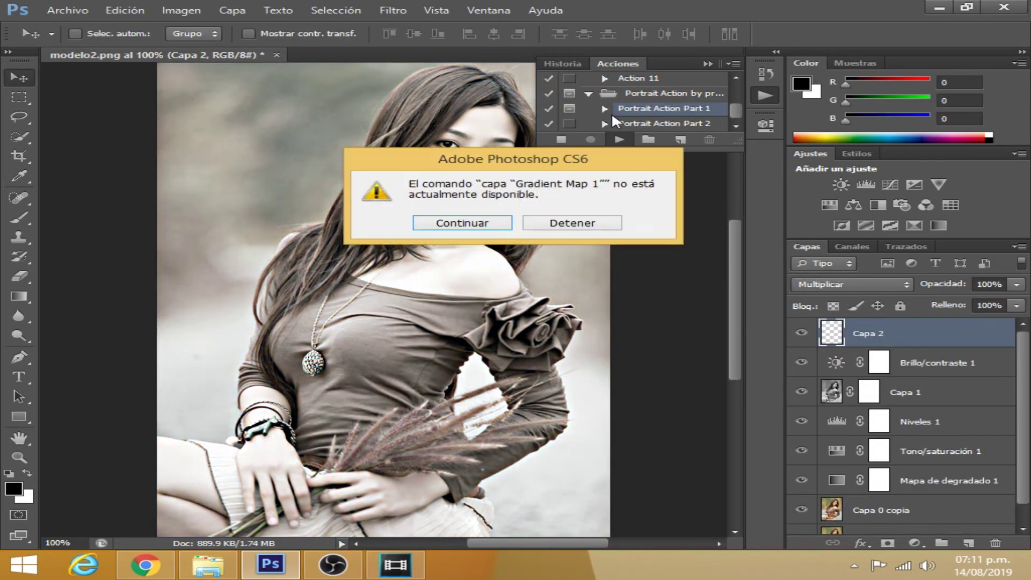
left_click(490, 226)
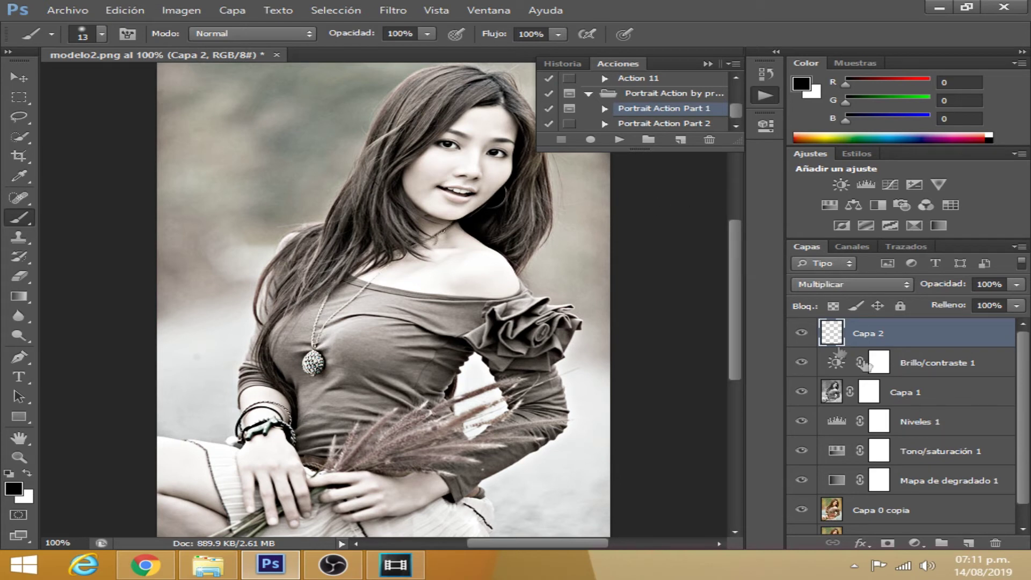
- Delete the layers from Capa 2 down to Capa 0 copia and make a fresh copy of Capa 0
left_click(911, 505)
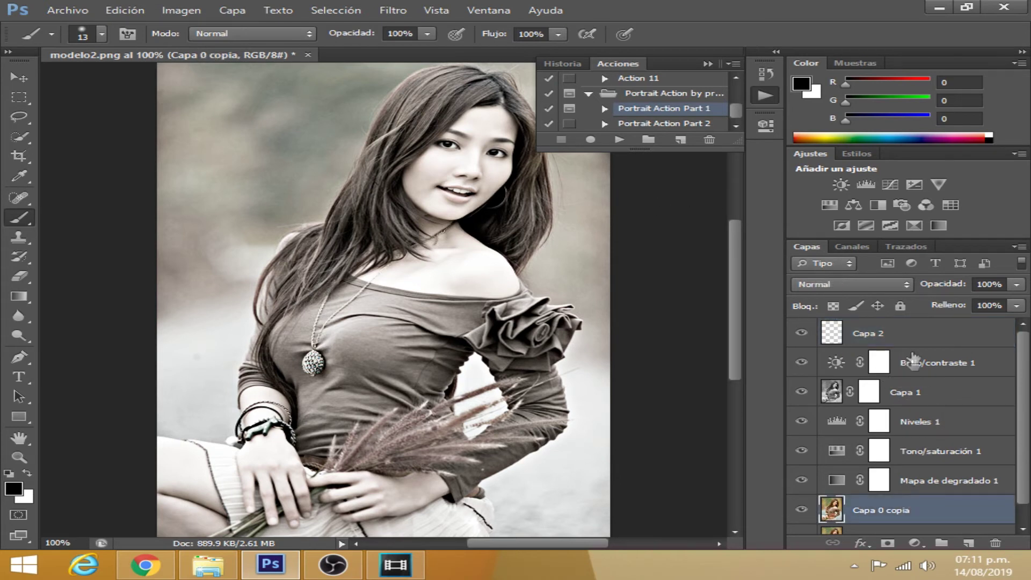
left_click(921, 336, "shift")
key("Delete")
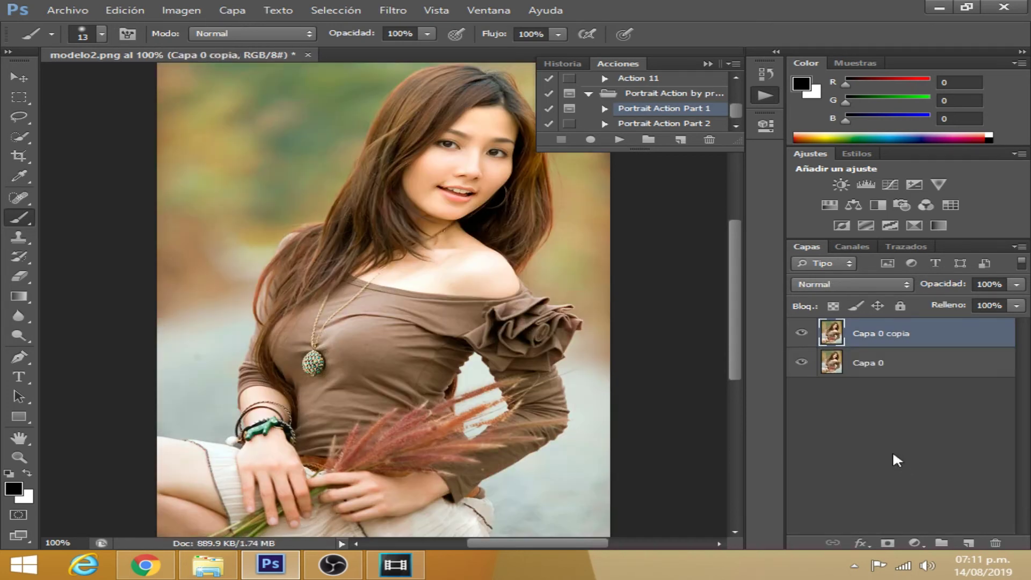
- Delete the Portrait Action set from the loaded actions
left_click(698, 94)
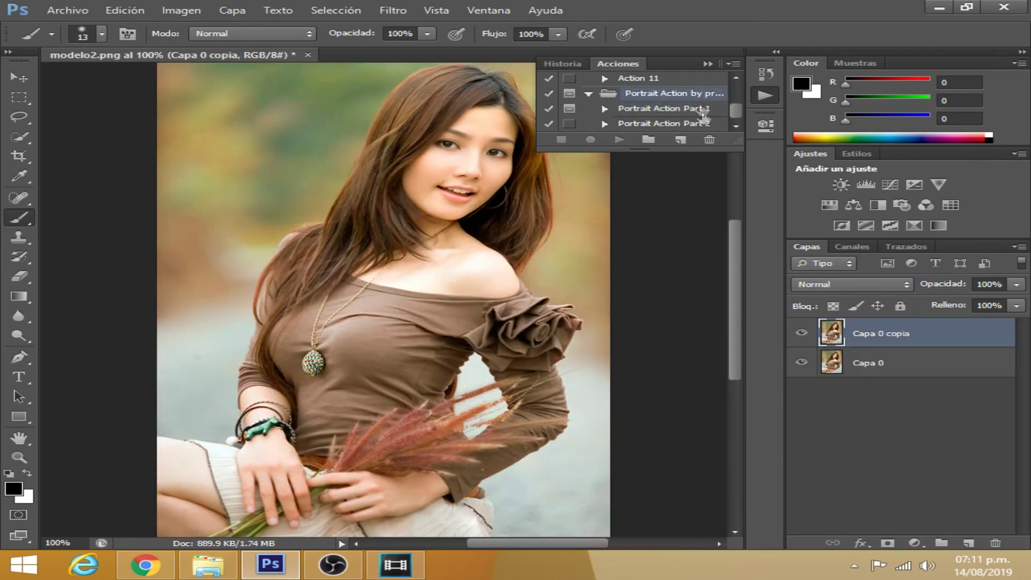
left_click(710, 140)
left_click(480, 225)
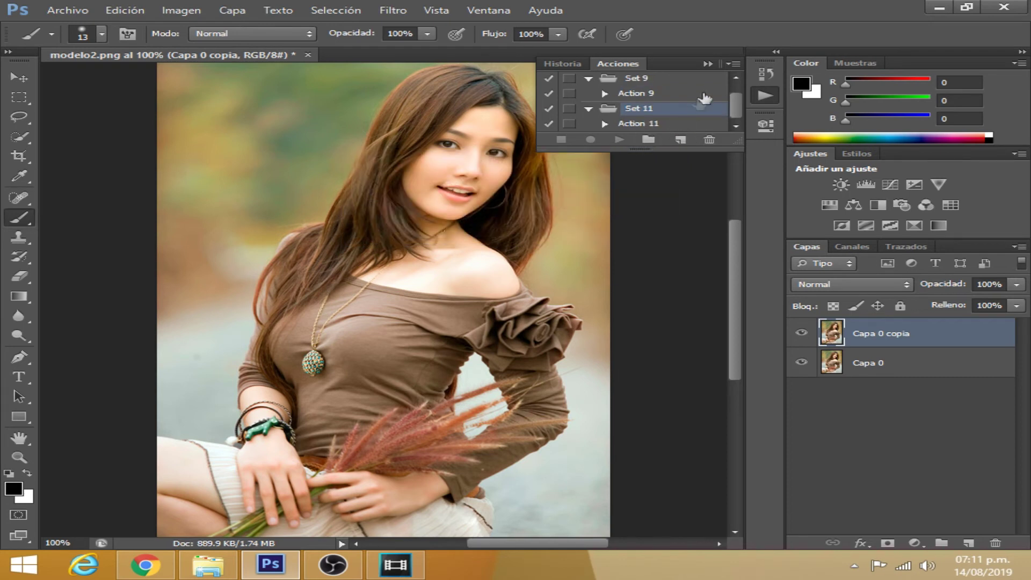
- Load the wedding action file from the acciones folder
left_click(732, 64)
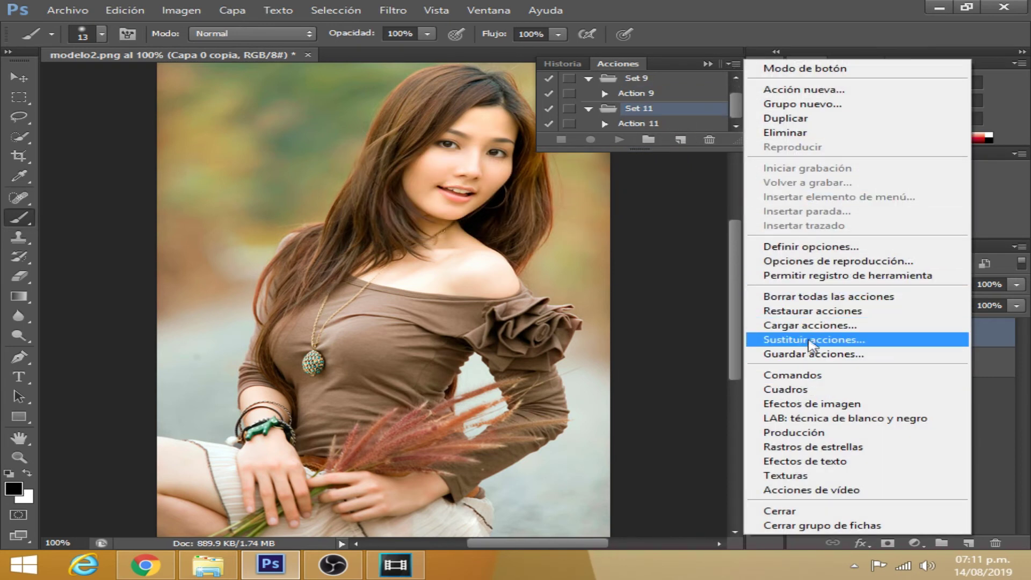
left_click(816, 325)
left_click_drag(801, 172, 794, 355)
left_click(395, 333)
left_click(752, 398)
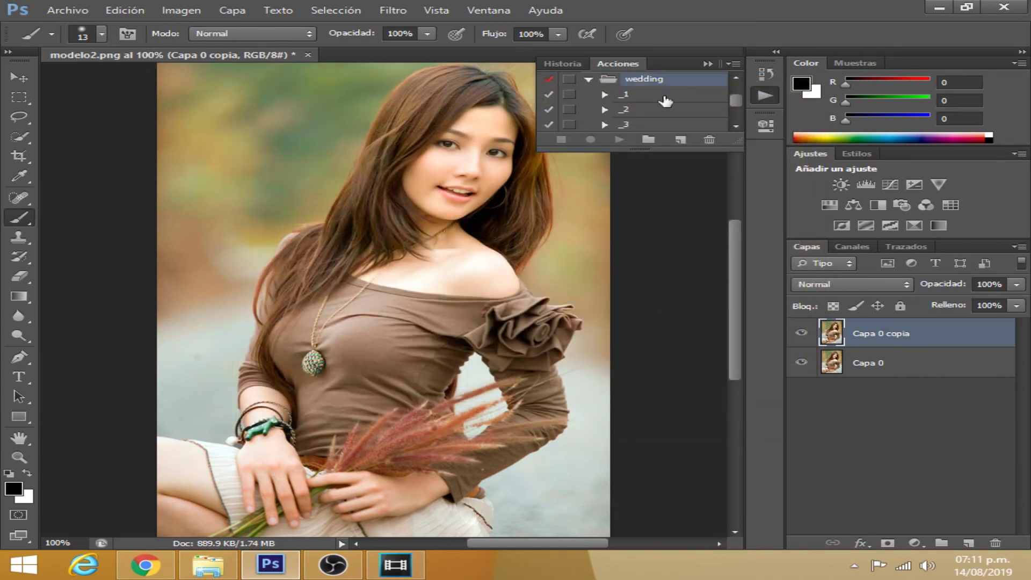
- Play the wedding set's action _1 on Capa 0 copia, continuing past the unavailable Layer 1 command and merging the layers for the mode change
left_click(664, 97)
left_click(618, 140)
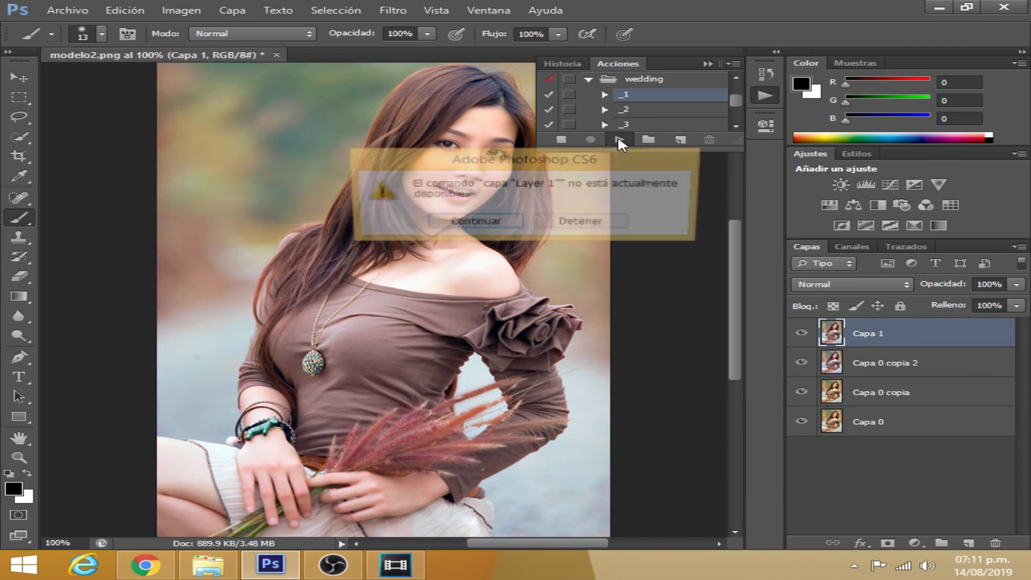
left_click(497, 227)
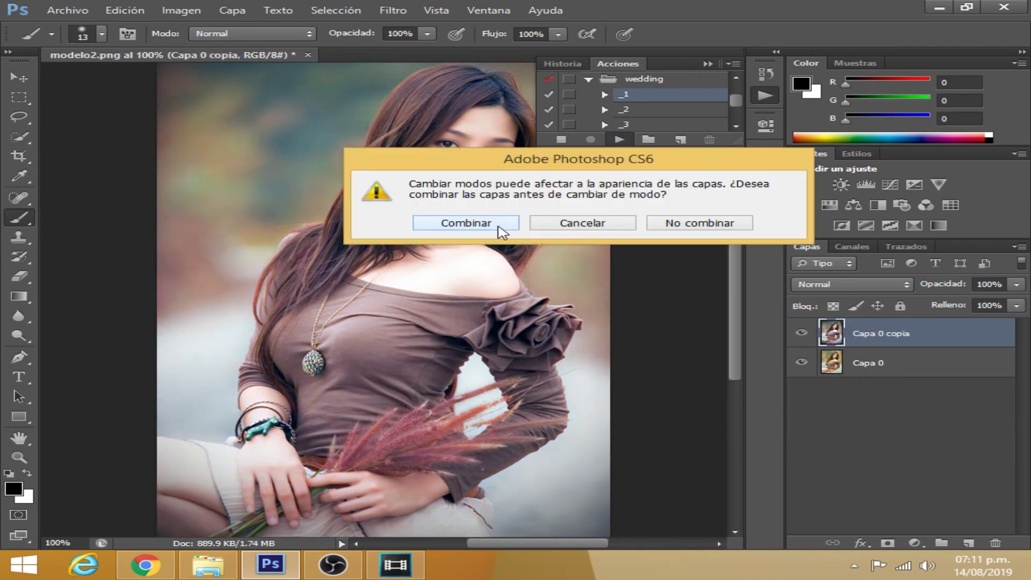
left_click(499, 230)
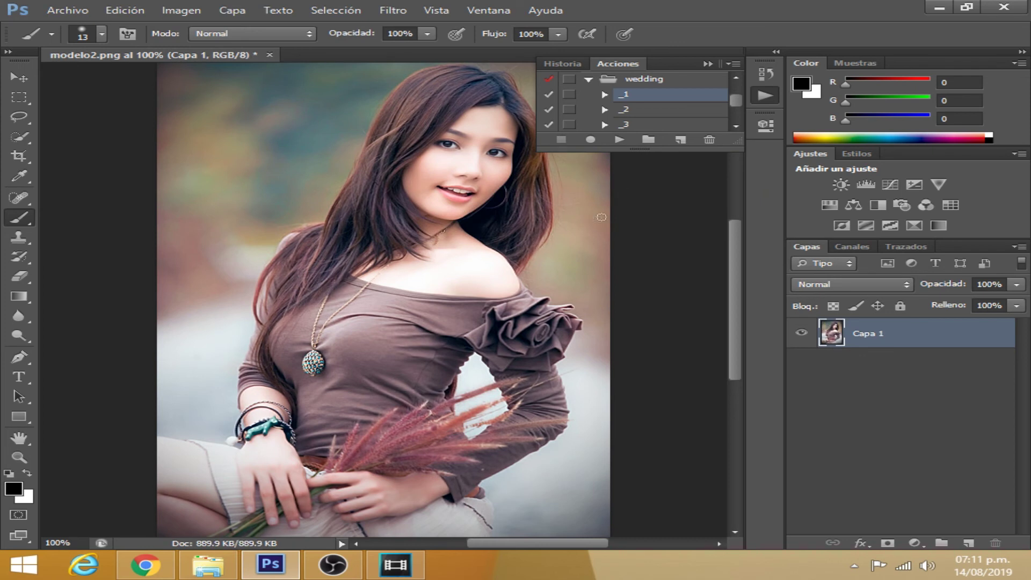